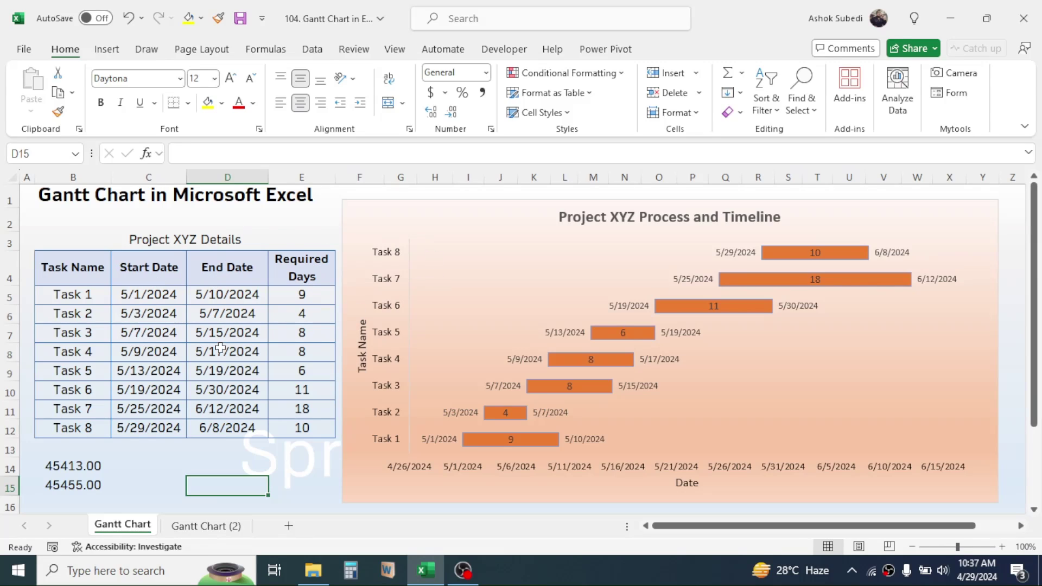
Leave the finished Gantt chart and go to the Gantt Chart (2) sheet, where Required Days is empty.
left_click(453, 203)
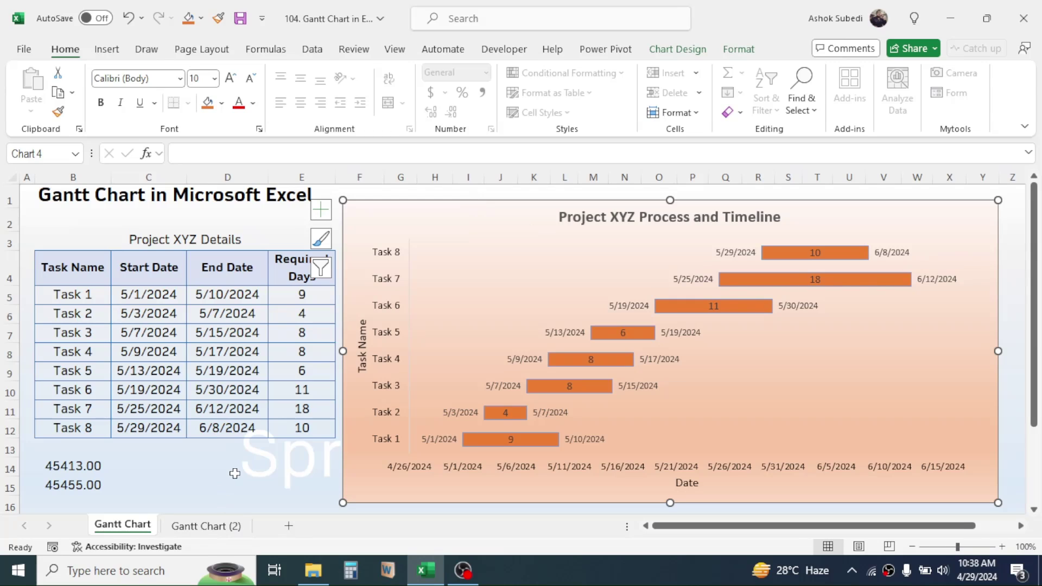
left_click(216, 530)
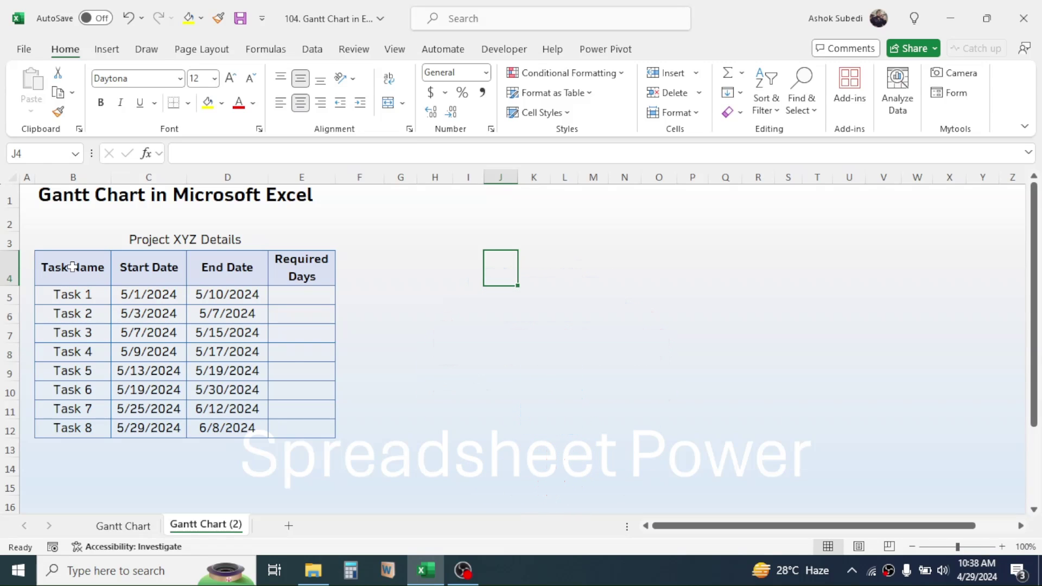
Enter =D5-C5 in E5 and fill it down to E12 for all eight task durations.
left_click_drag(74, 268, 81, 408)
left_click_drag(133, 275, 143, 351)
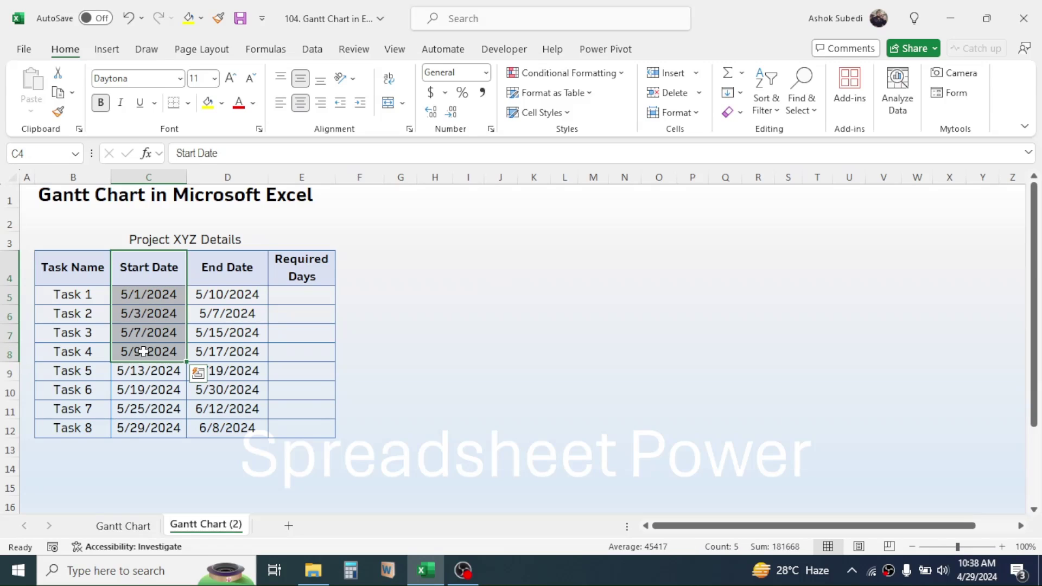
left_click_drag(211, 267, 216, 356)
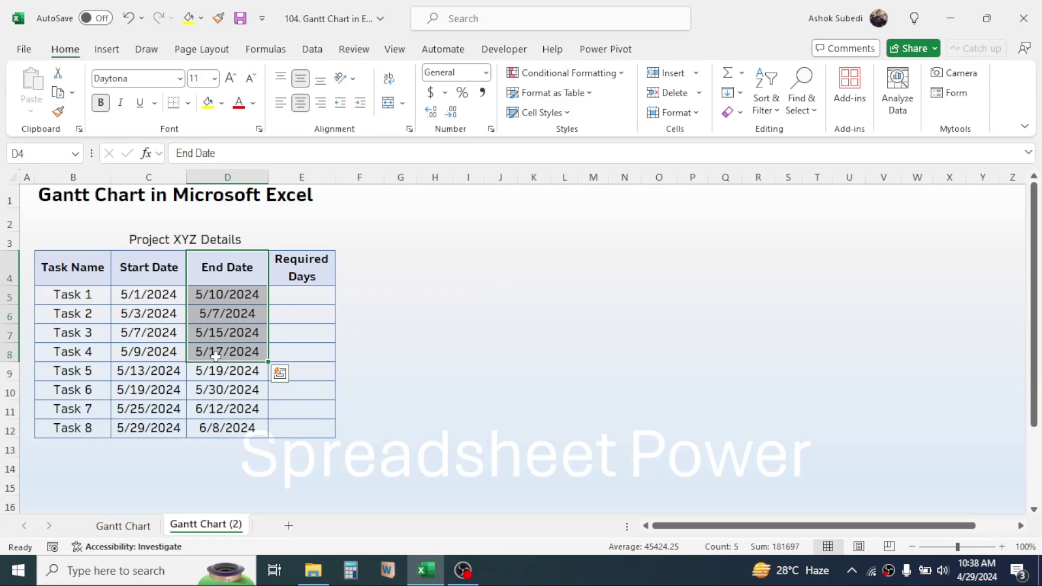
left_click(290, 291)
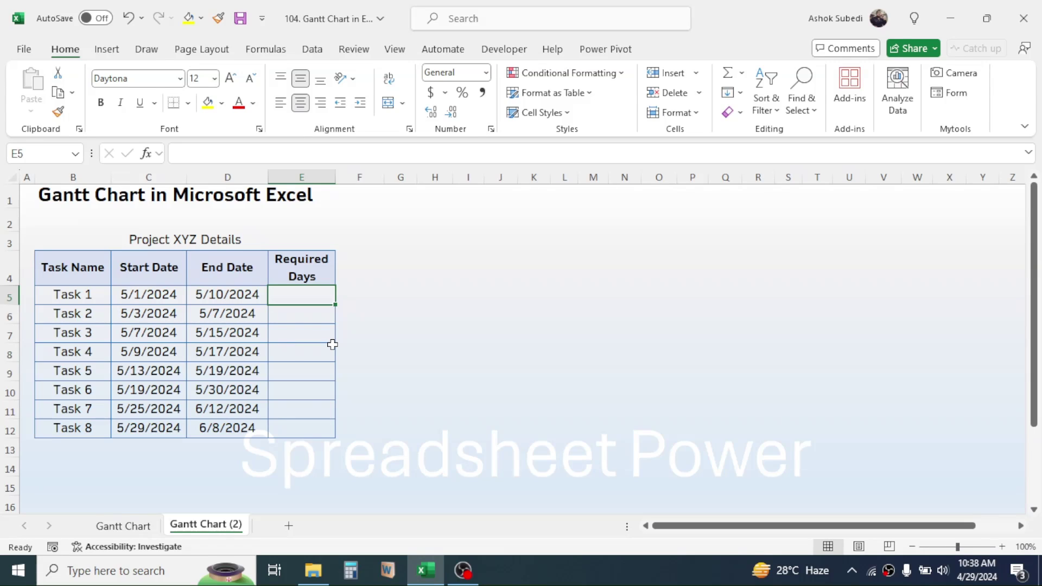
type("=")
left_click(236, 296)
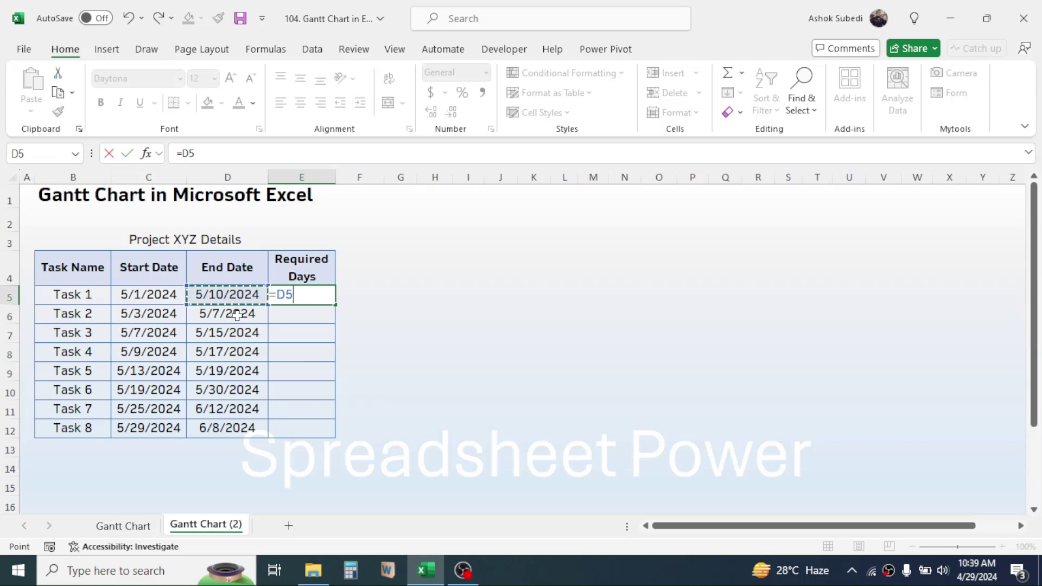
type("-")
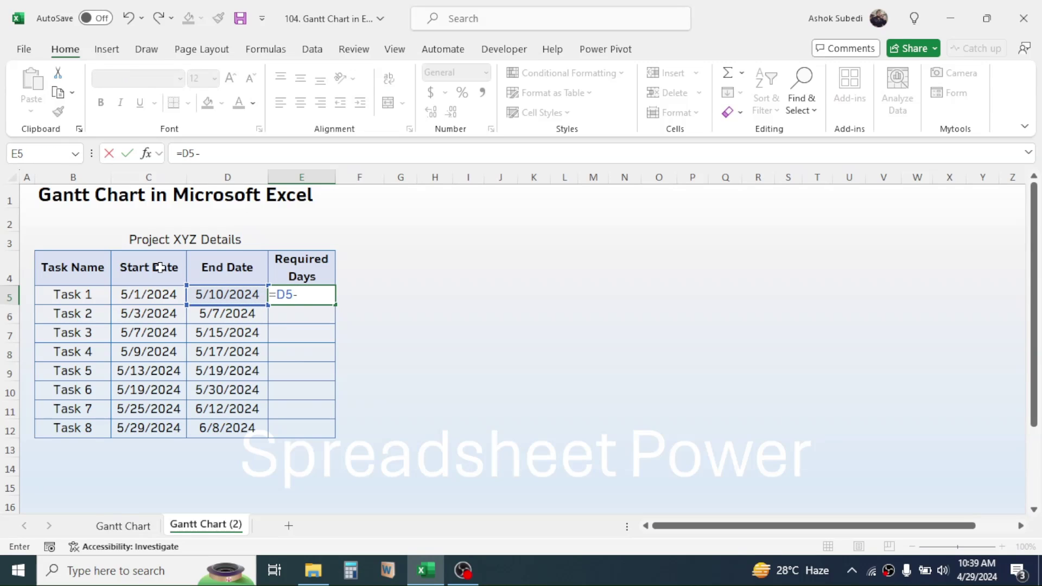
left_click(139, 296)
key("Return")
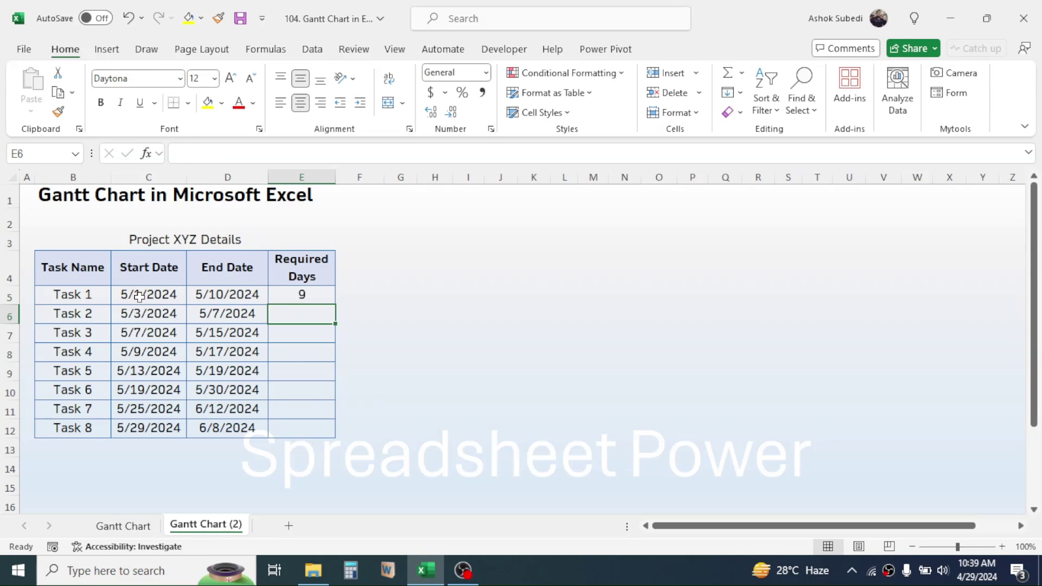
left_click(290, 296)
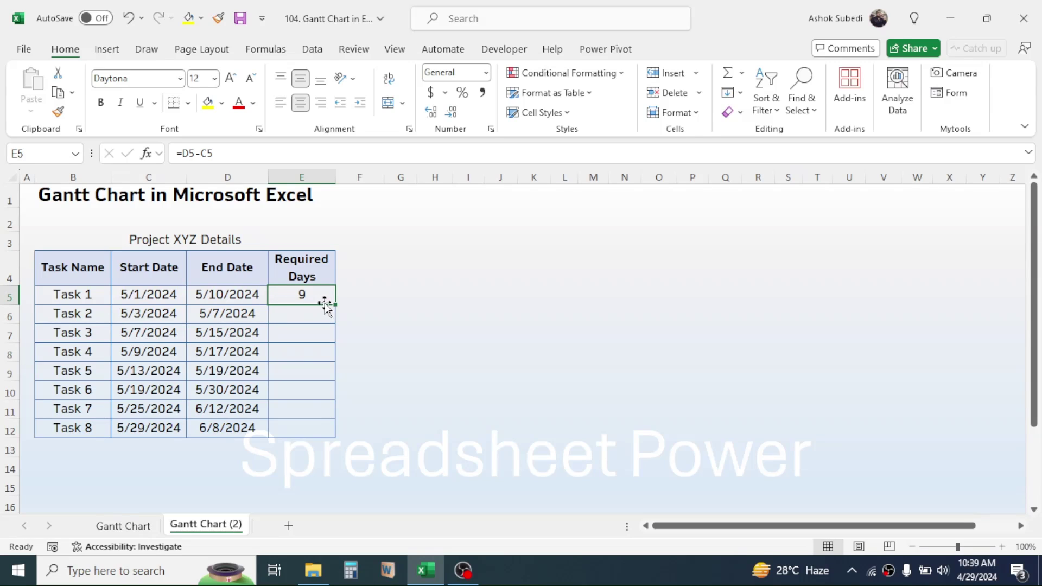
left_click_drag(336, 305, 332, 437)
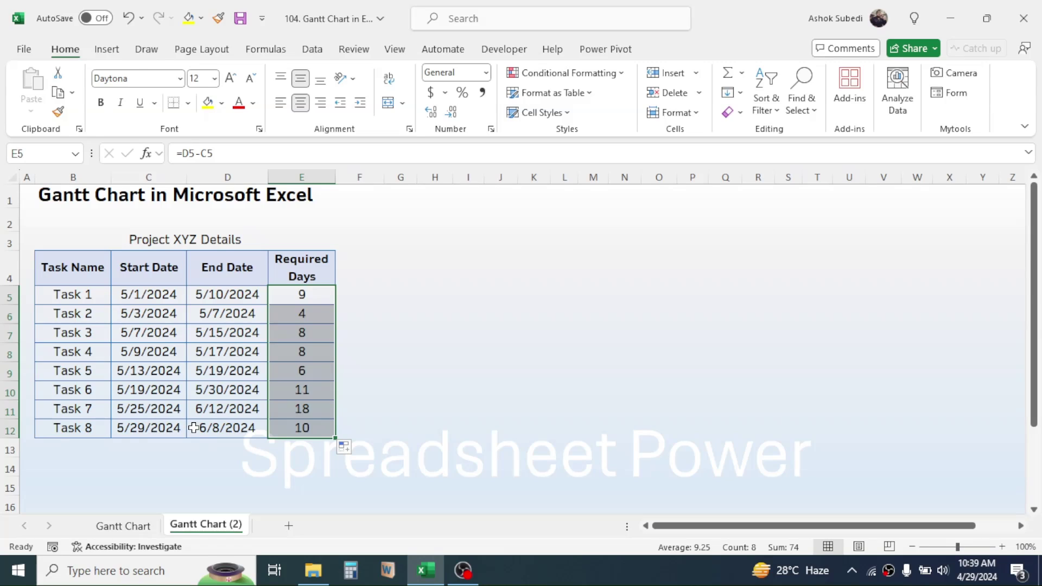
left_click(406, 332)
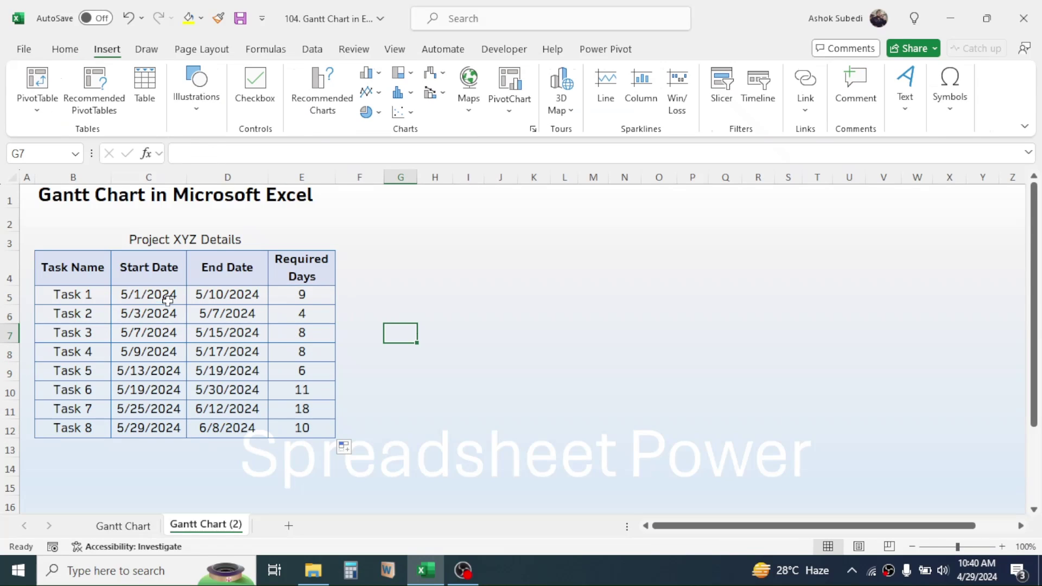
Copy the earliest start date 5/1/2024 from C5 into C14.
left_click(153, 294)
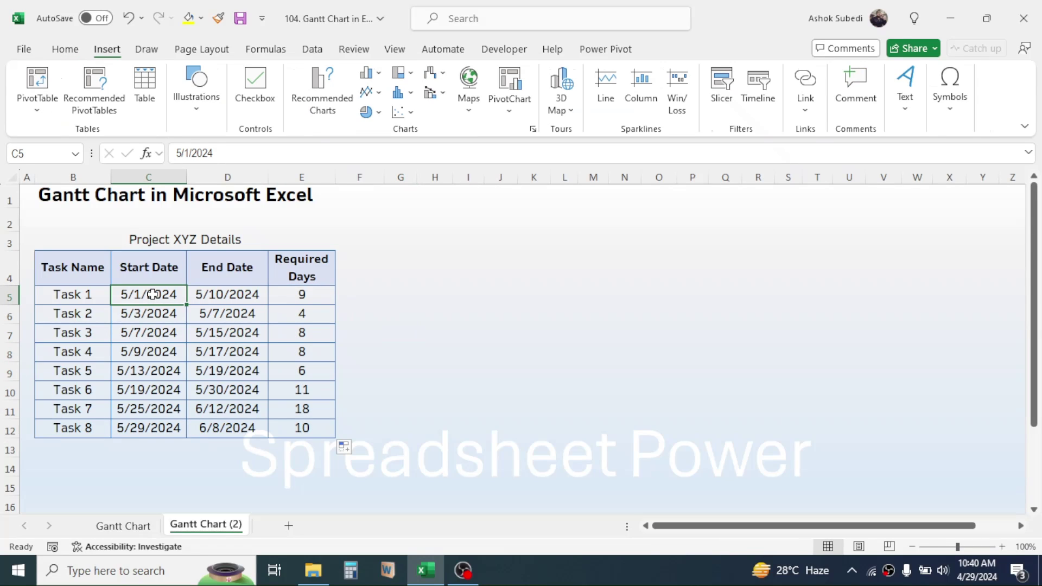
key("ctrl+c")
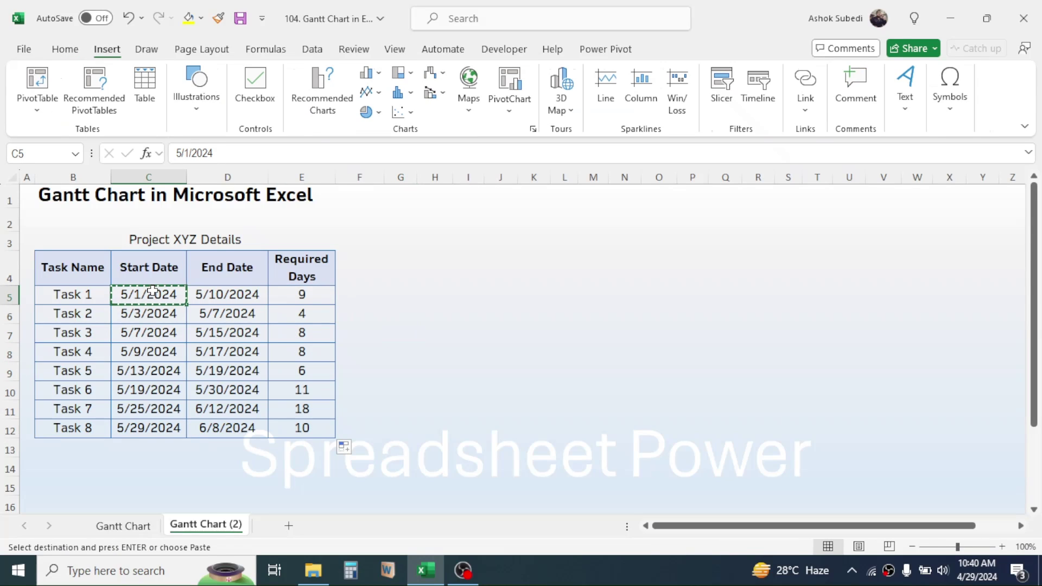
left_click(152, 462)
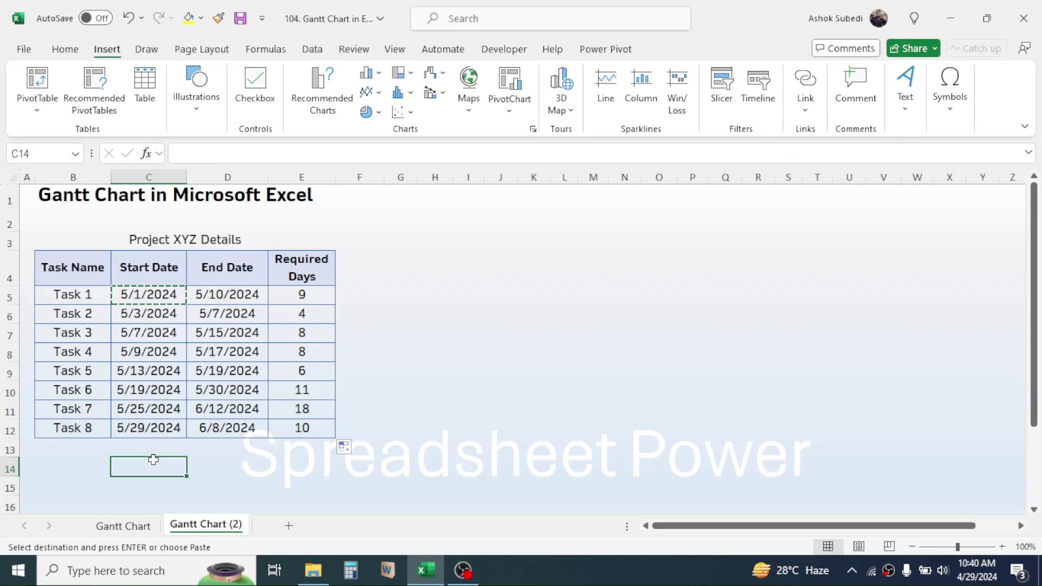
right_click(152, 462)
left_click(202, 348)
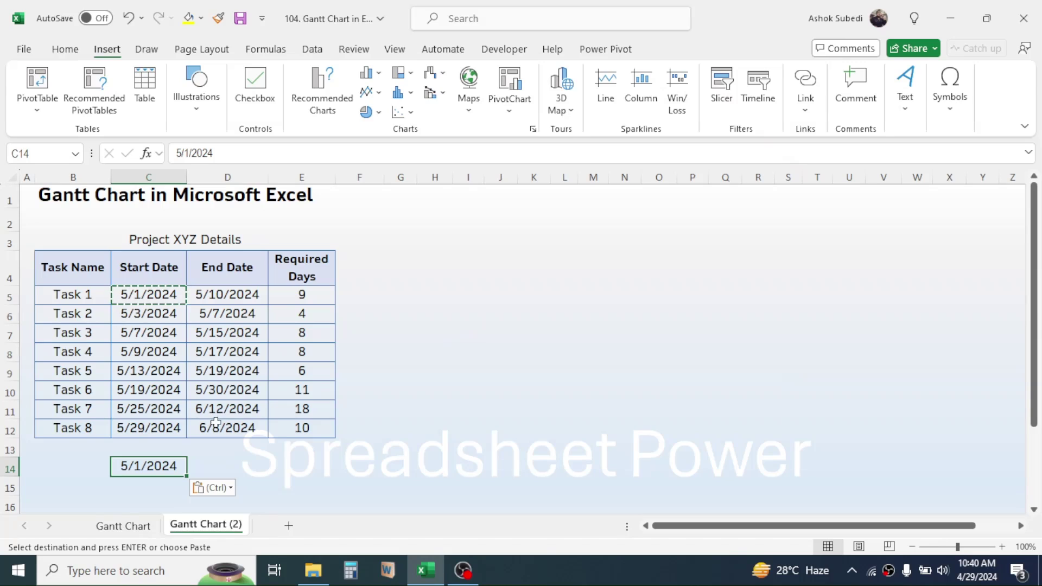
Copy the latest end date 6/12/2024 from D11 into C15.
left_click(227, 411)
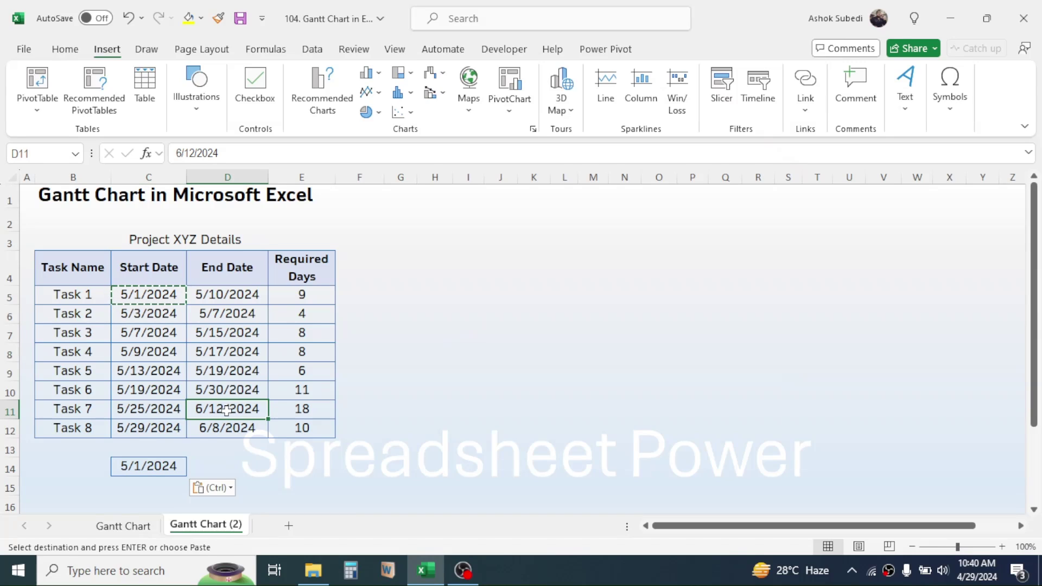
key("ctrl+c")
left_click(140, 482)
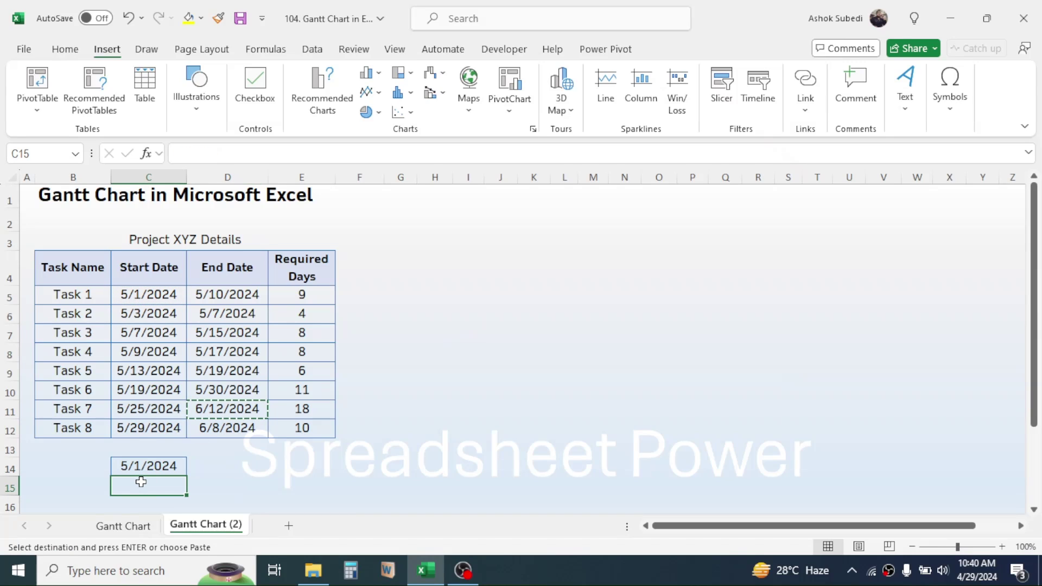
key("ctrl+v")
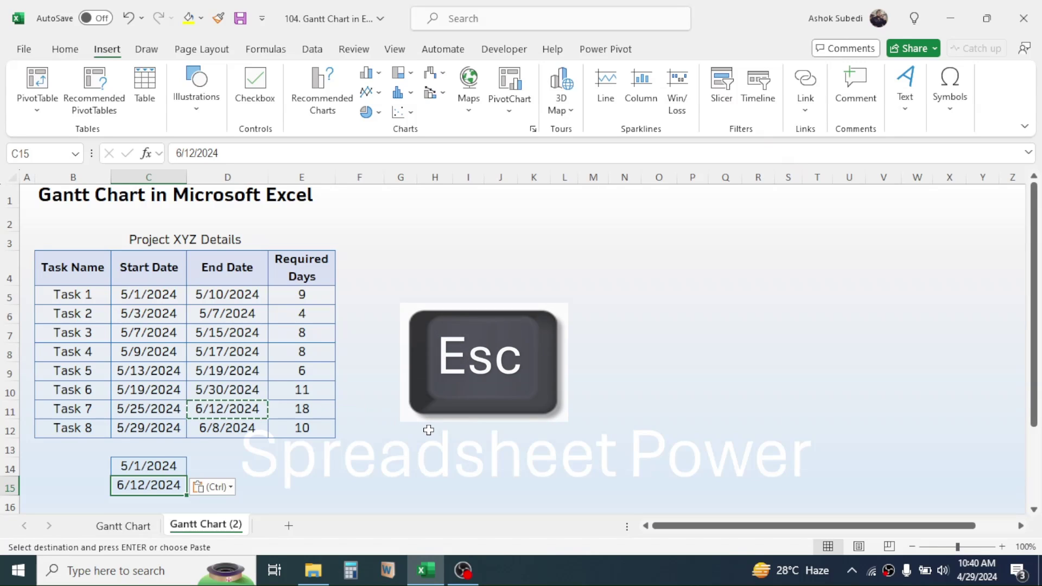
key("Escape")
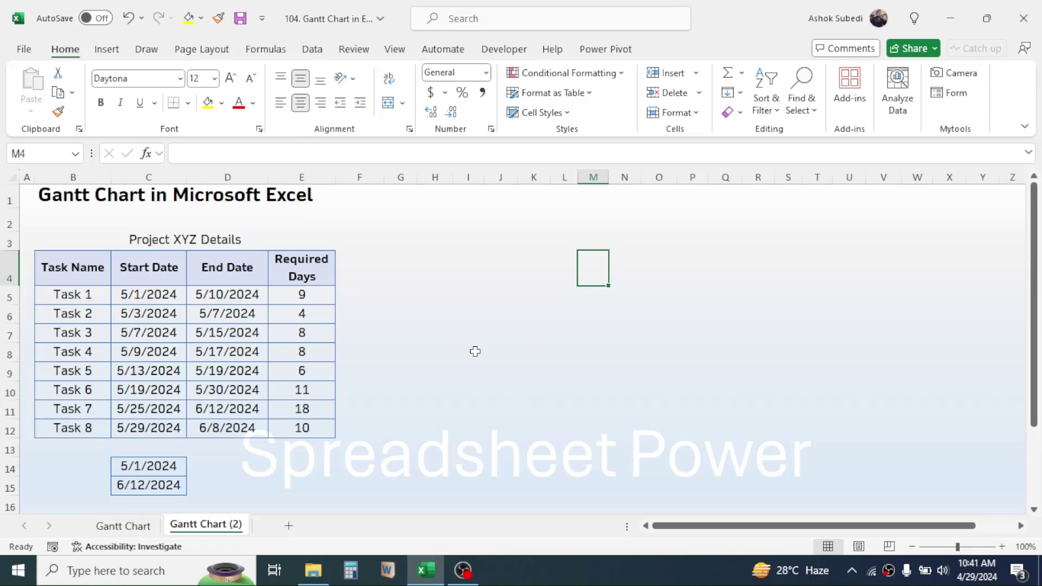
Insert a 2-D stacked bar chart of the Start Date range C4:C12.
left_click(156, 263)
left_click_drag(155, 300, 151, 428)
left_click(107, 50)
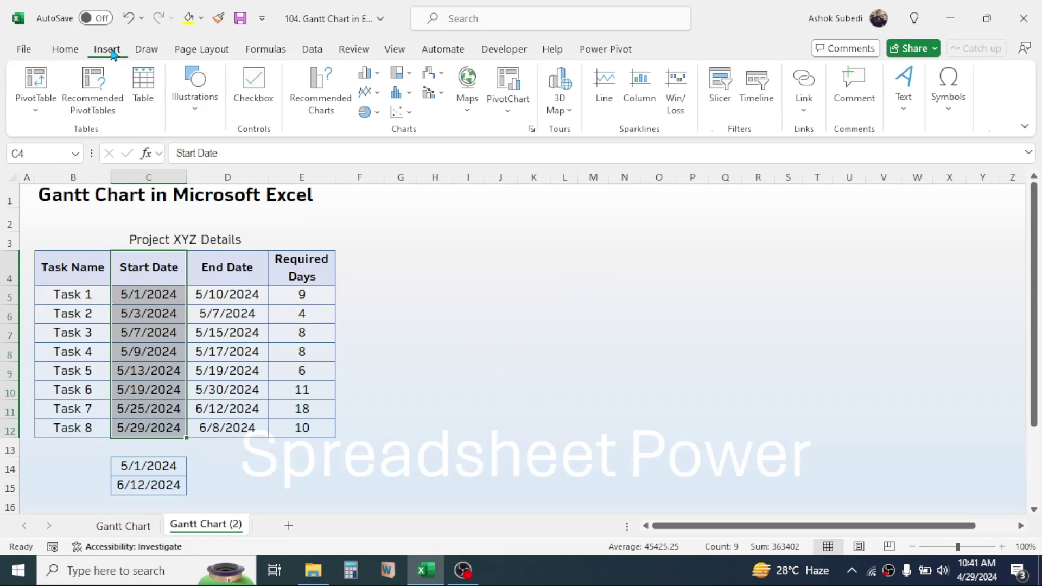
left_click(378, 76)
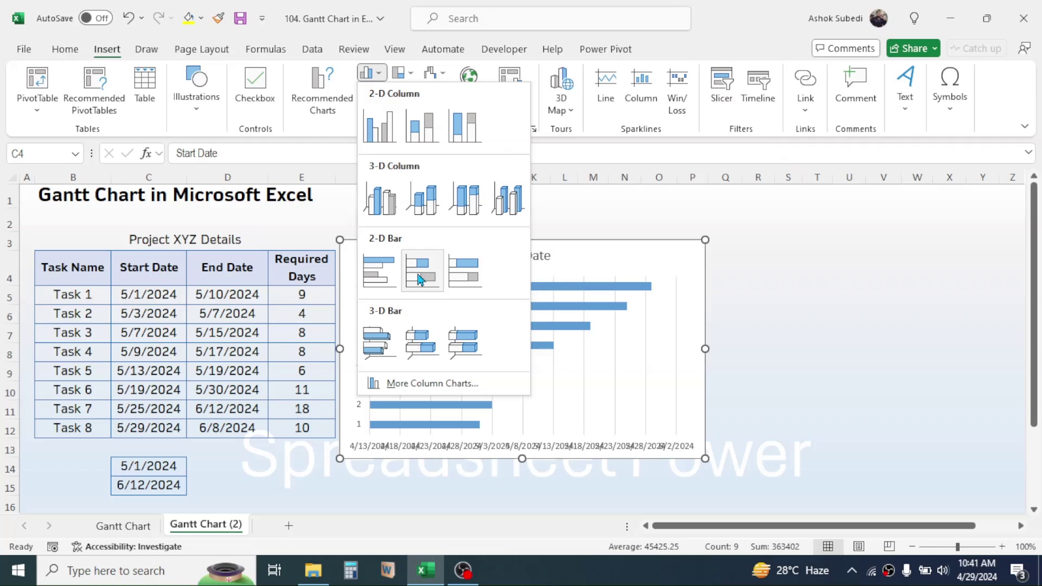
left_click(421, 272)
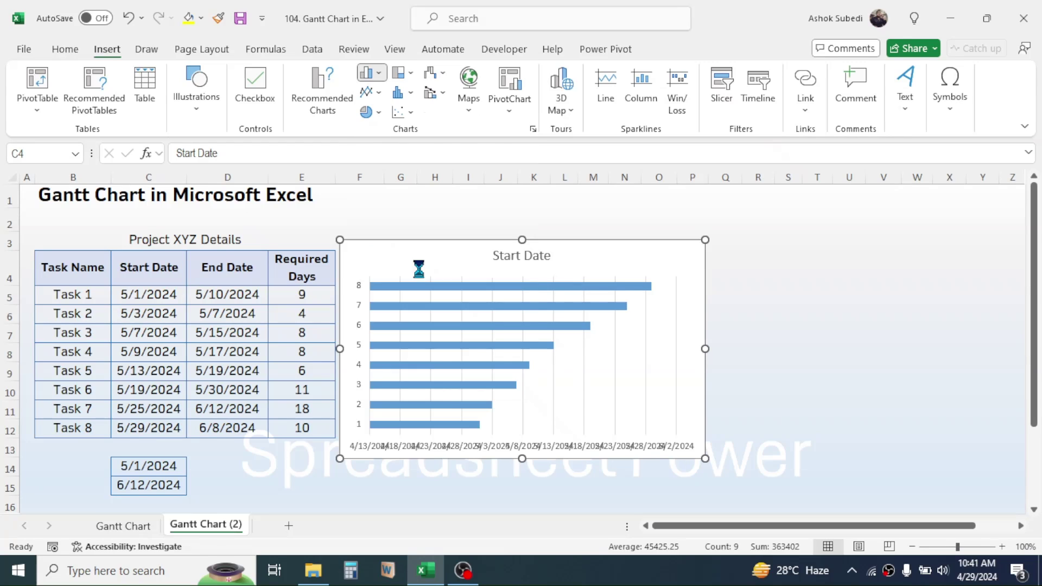
Move the chart beside the task table and enlarge it to the right and down.
left_click_drag(417, 241, 436, 233)
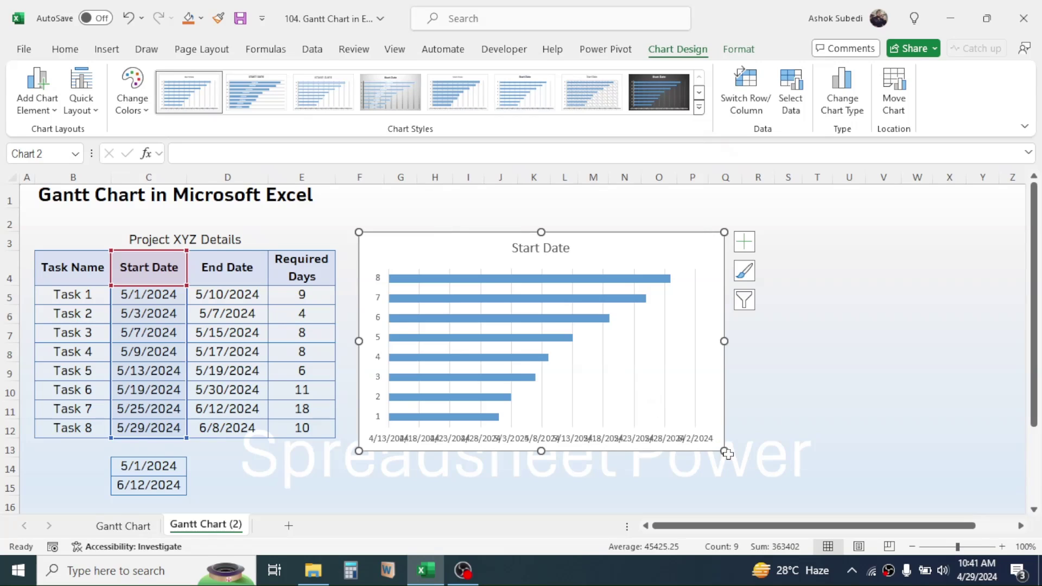
left_click_drag(725, 451, 988, 494)
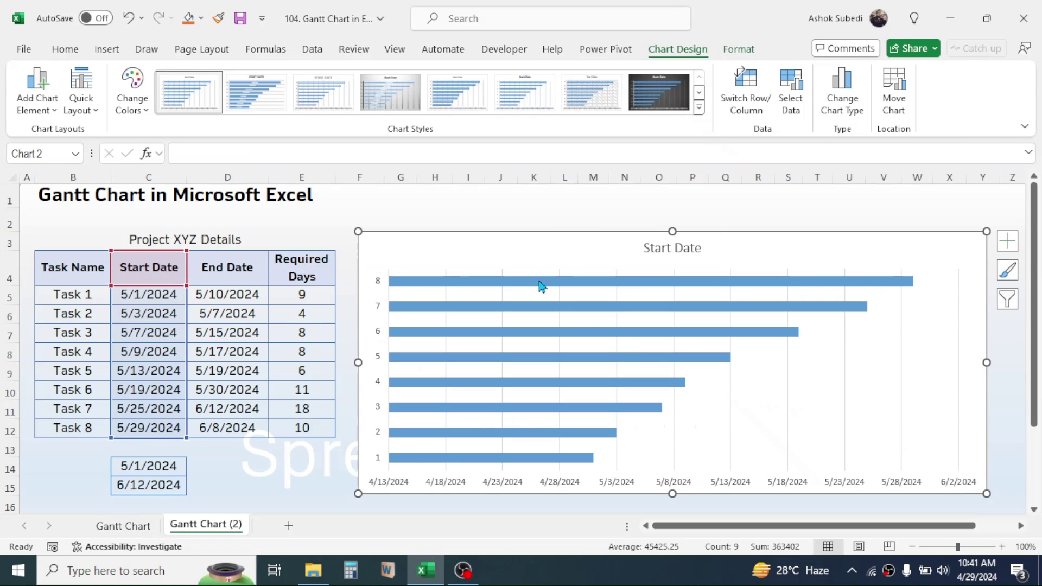
left_click_drag(500, 233, 495, 218)
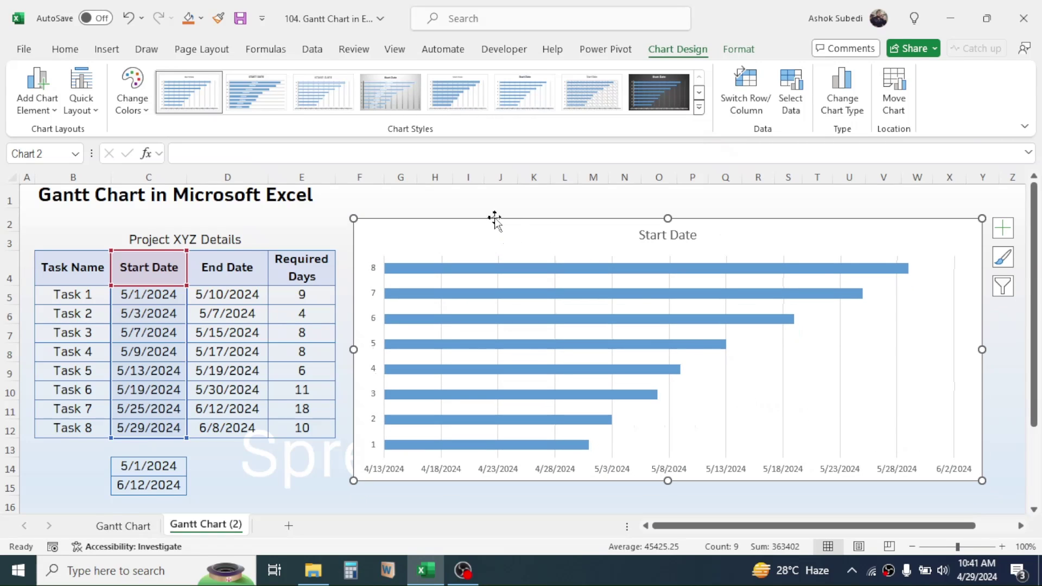
left_click(561, 298)
Add a Required Days series to the chart with values E5:E12.
right_click(561, 299)
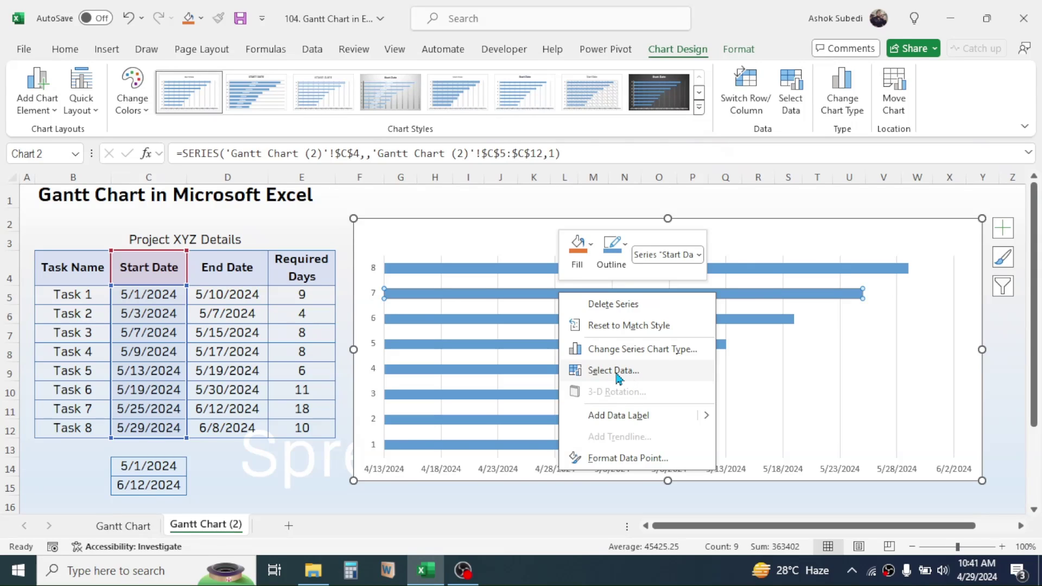
left_click(613, 370)
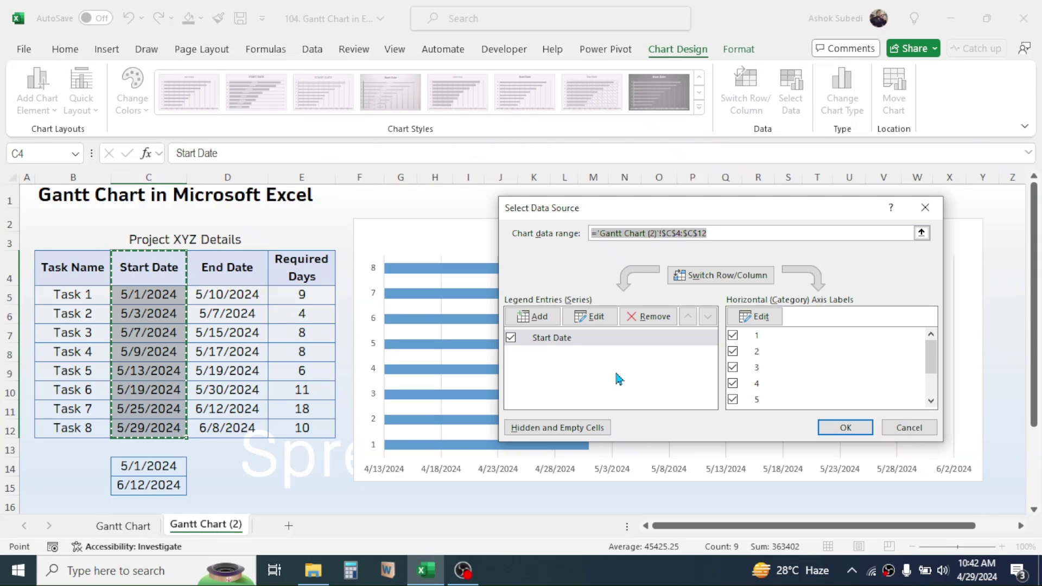
left_click(531, 317)
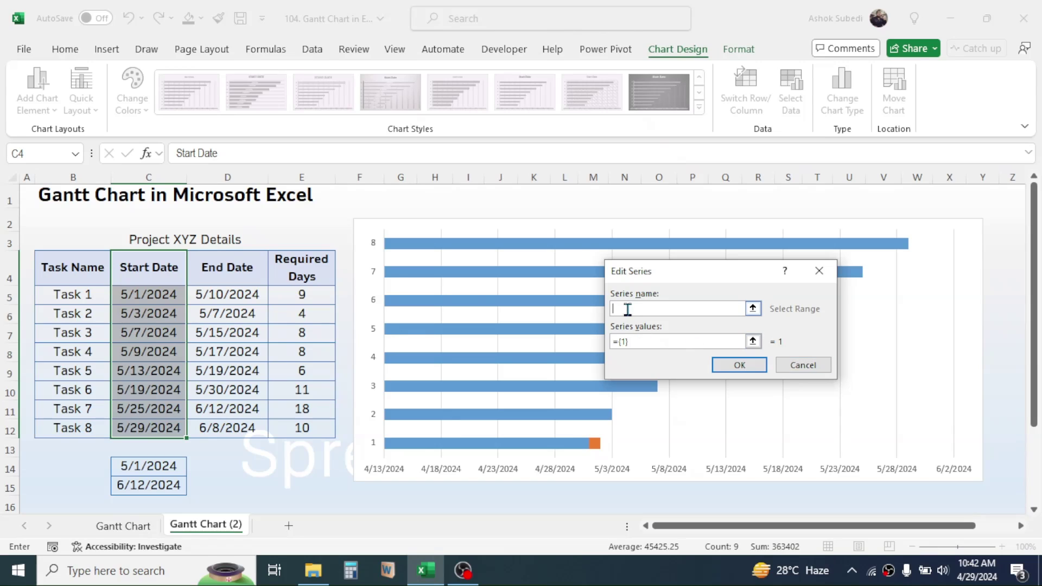
left_click(301, 262)
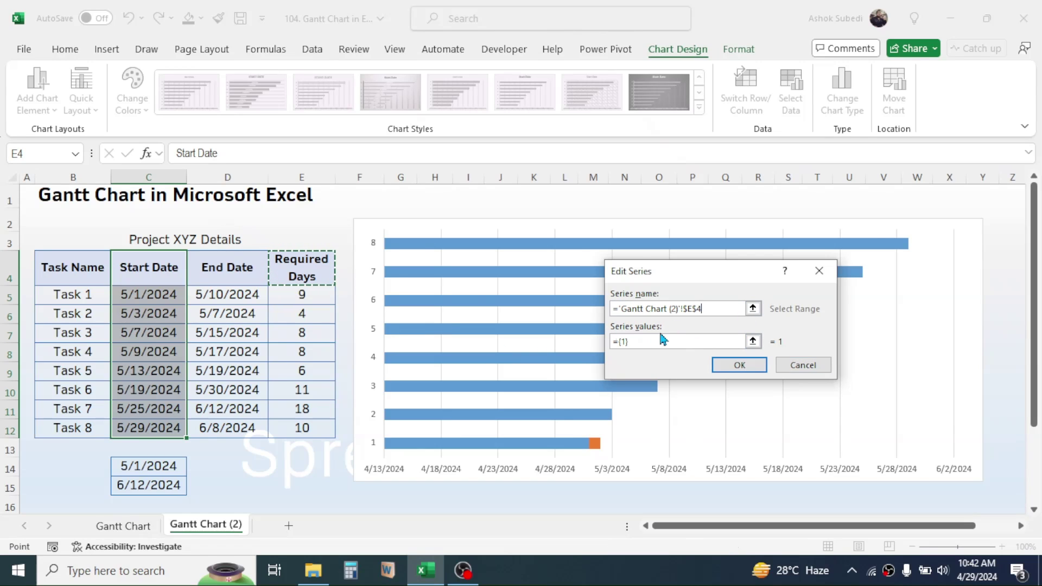
left_click(631, 343)
left_click_drag(632, 343, 605, 340)
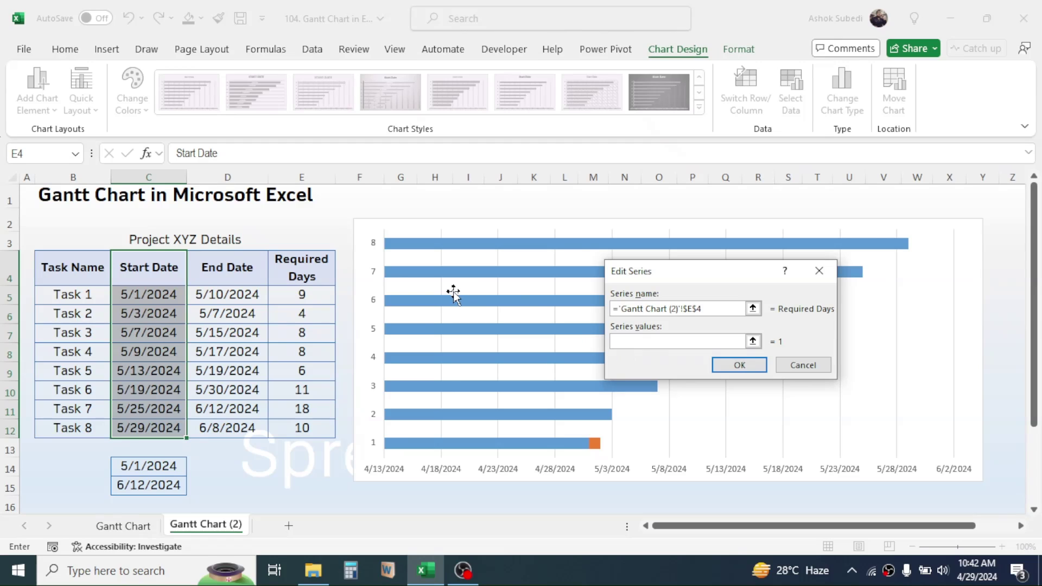
left_click_drag(314, 298, 302, 429)
left_click(741, 364)
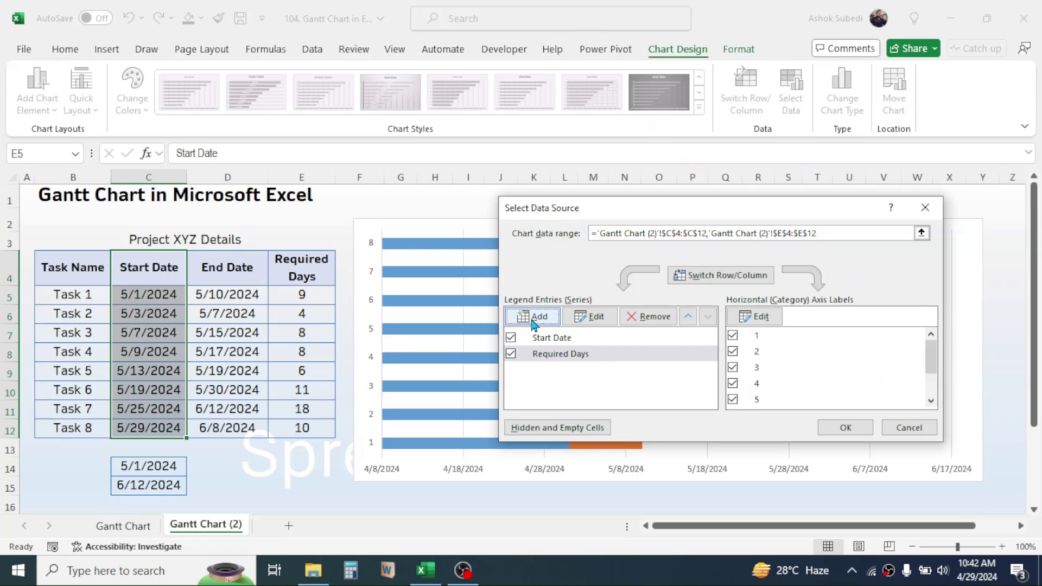
Add an End Date series named from D4 with values D5:D12 and apply the changes.
left_click(533, 319)
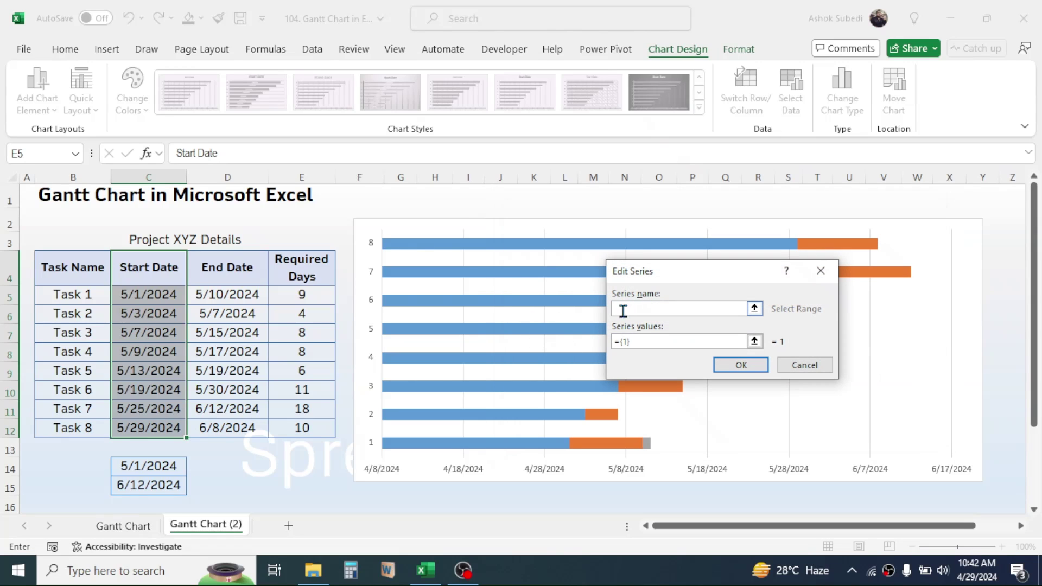
left_click(224, 264)
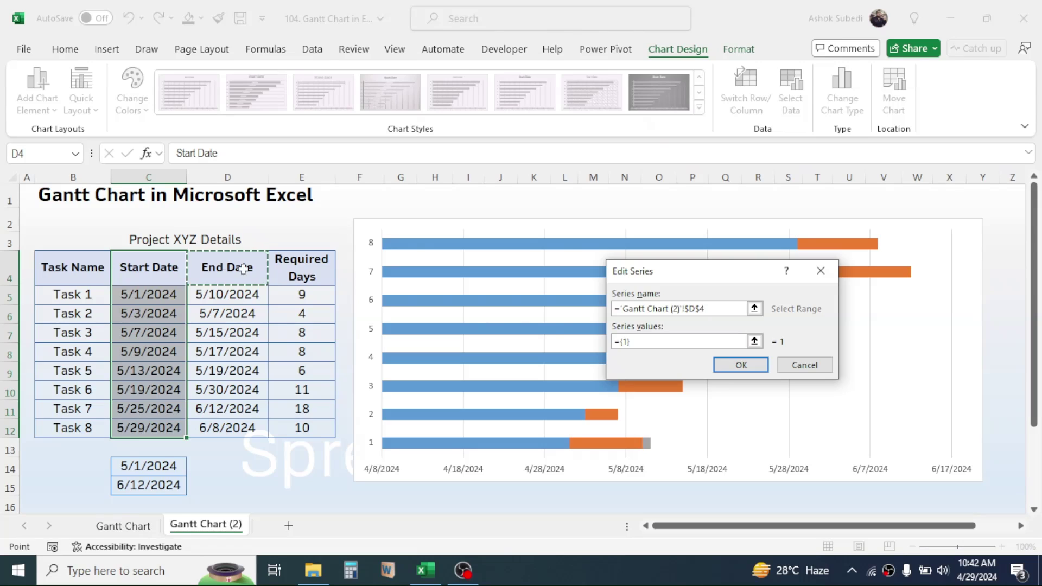
left_click(638, 343)
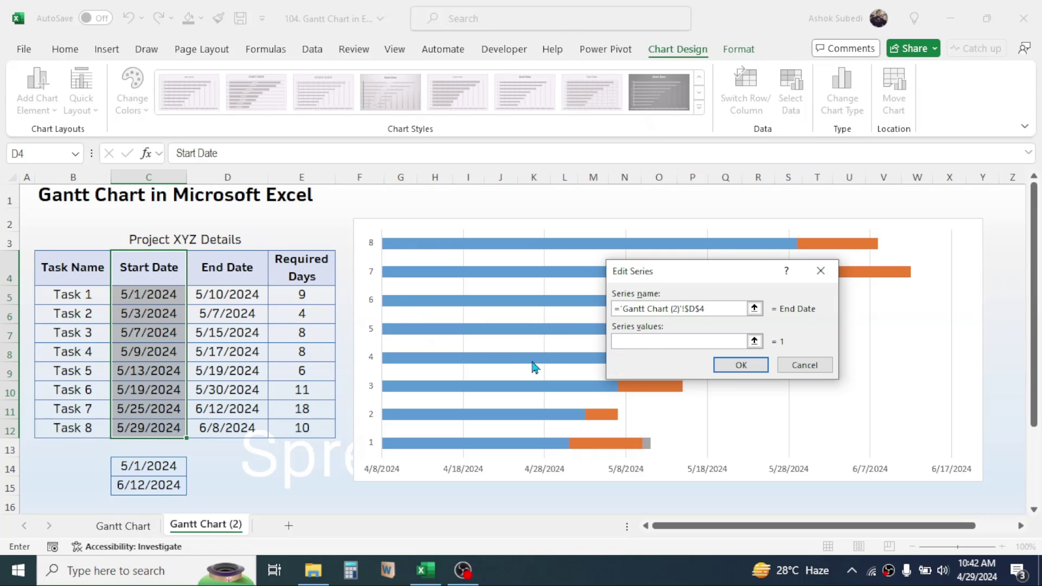
left_click_drag(250, 295, 242, 427)
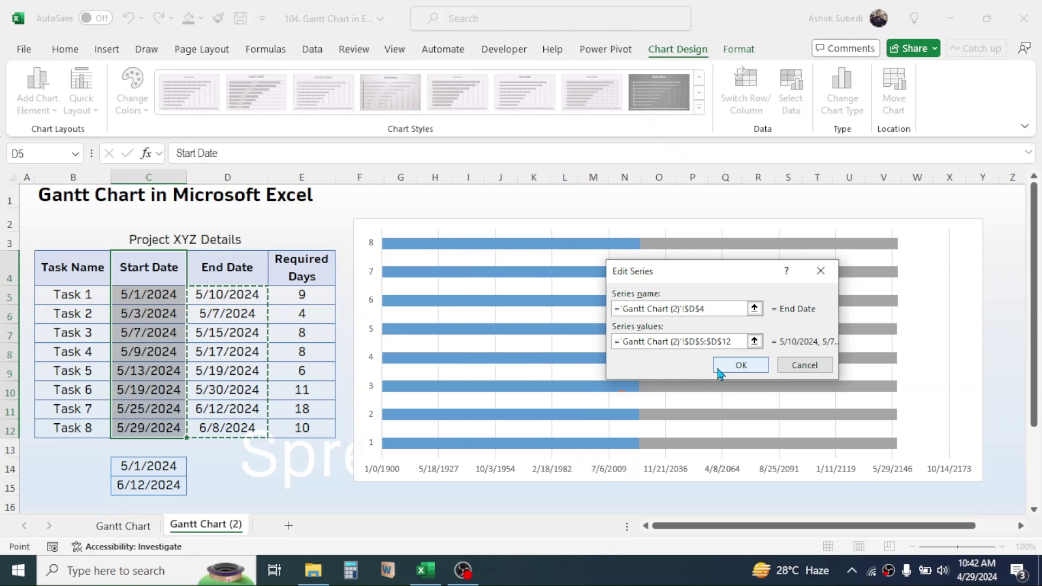
left_click(735, 365)
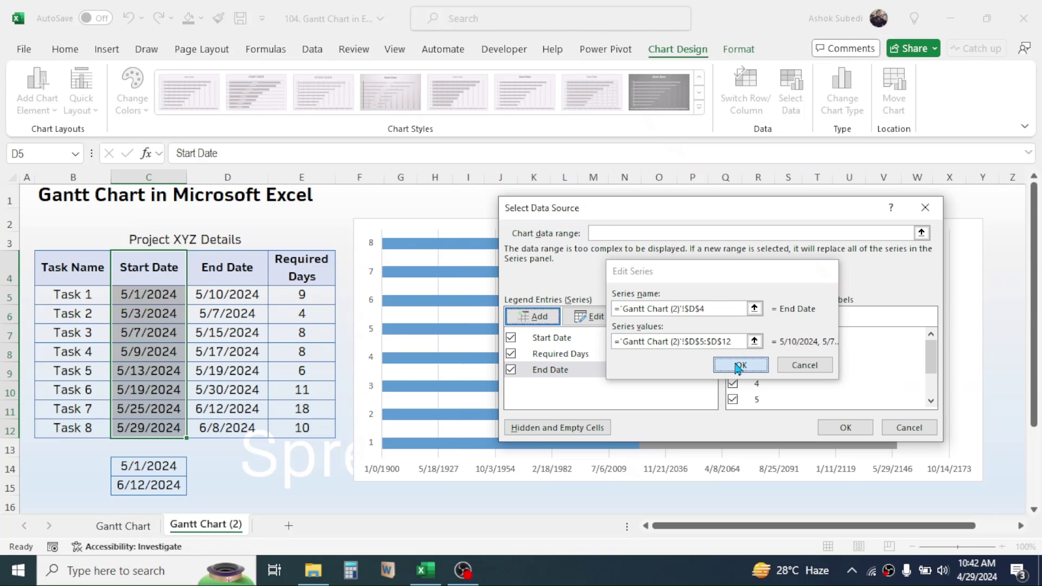
left_click(846, 428)
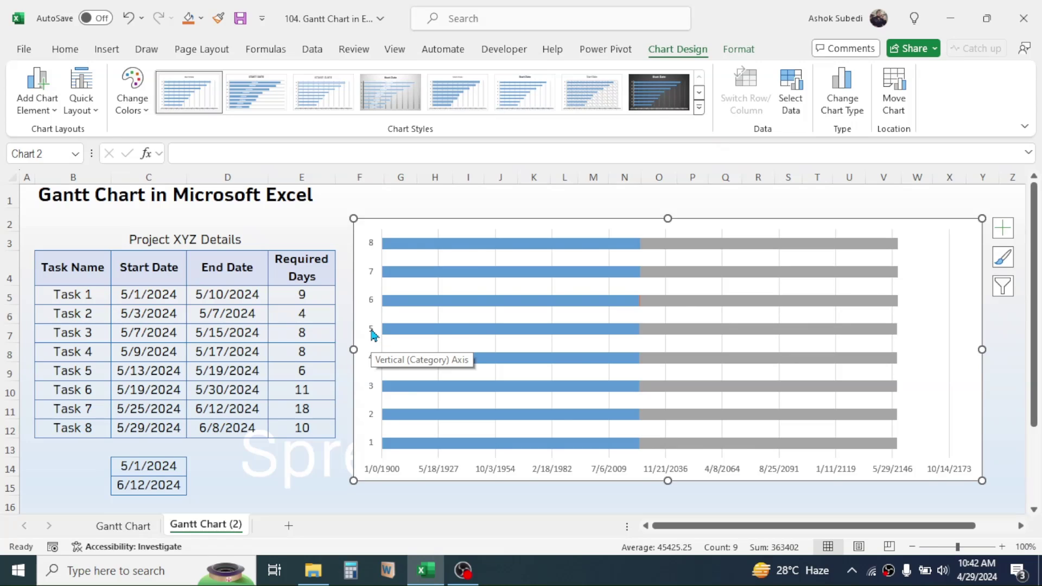
Use the task names in B5:B12 as the vertical axis labels, Task 1 to Task 8.
left_click(372, 335)
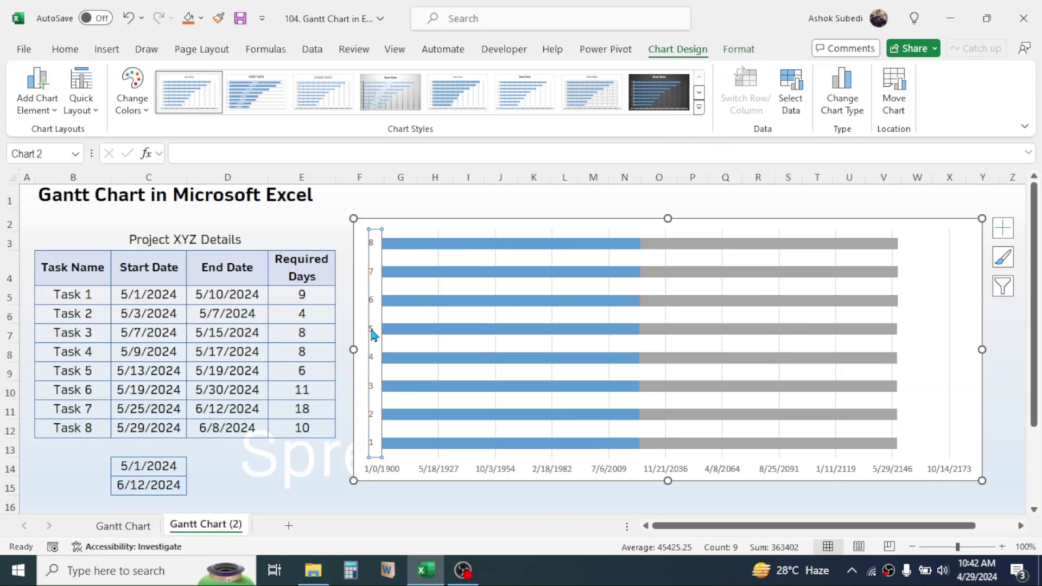
right_click(373, 333)
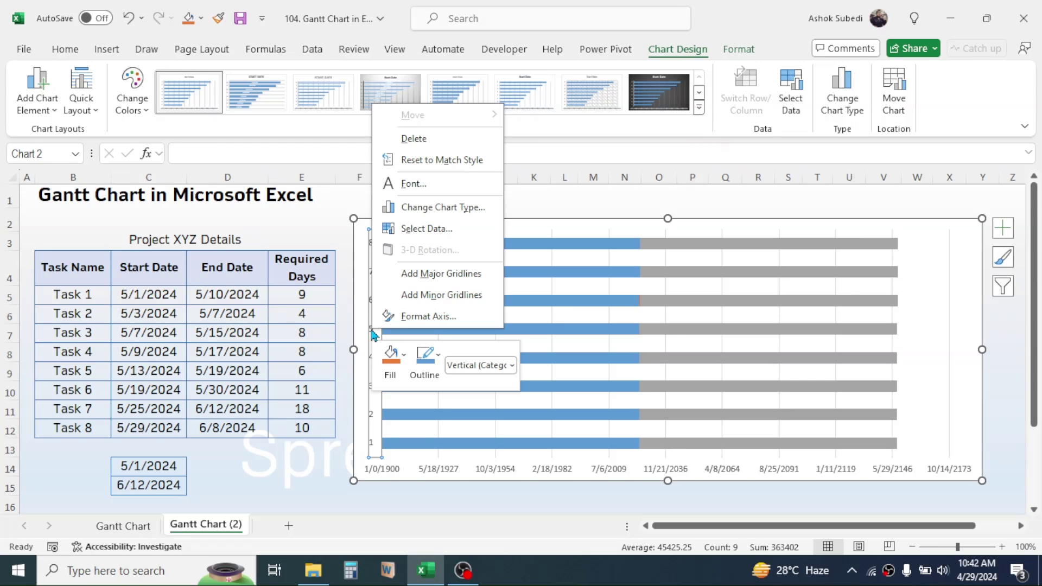
left_click(427, 229)
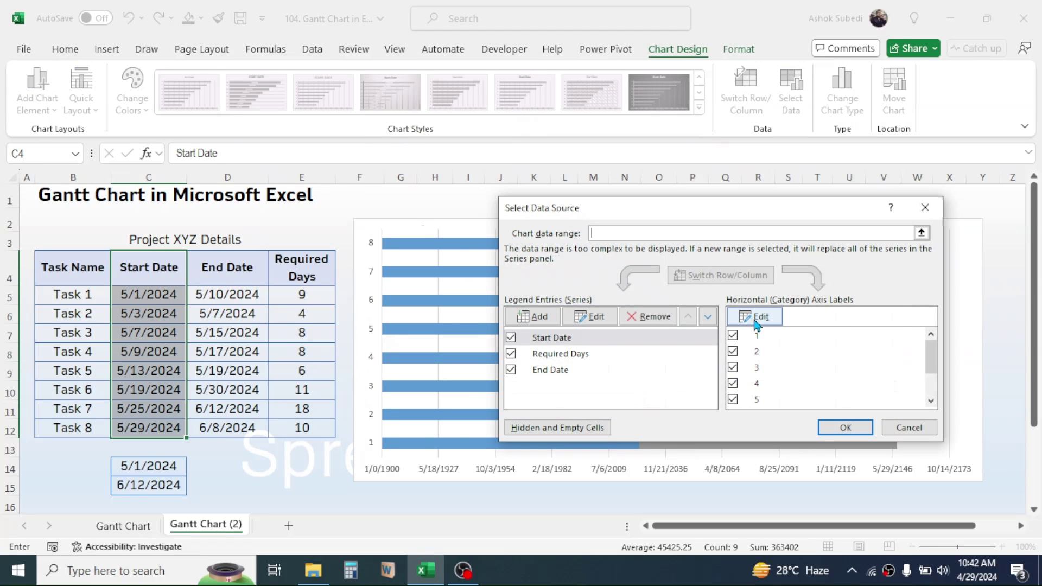
left_click(760, 320)
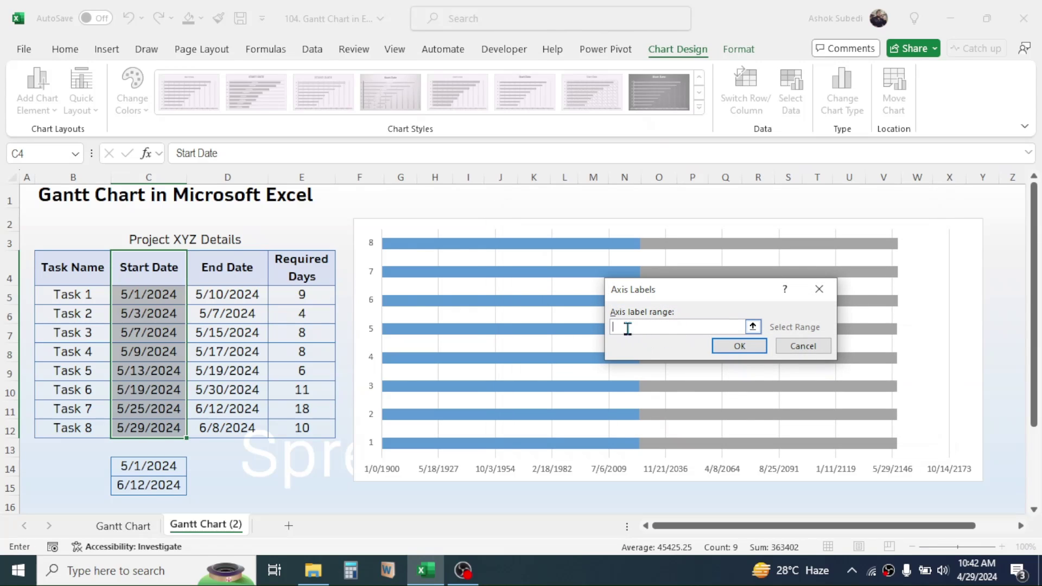
left_click_drag(74, 293, 75, 425)
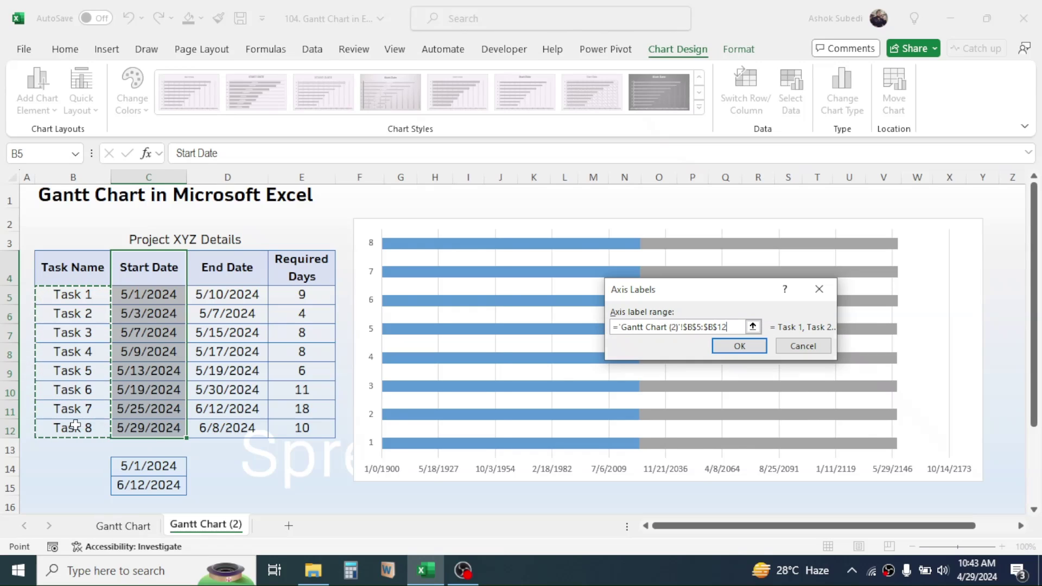
left_click(728, 347)
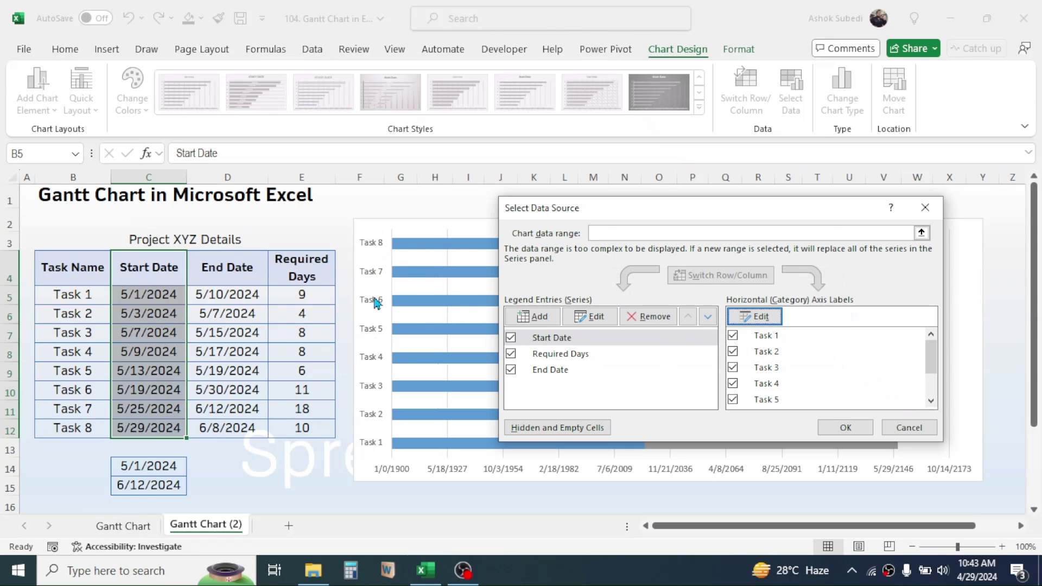
left_click(858, 429)
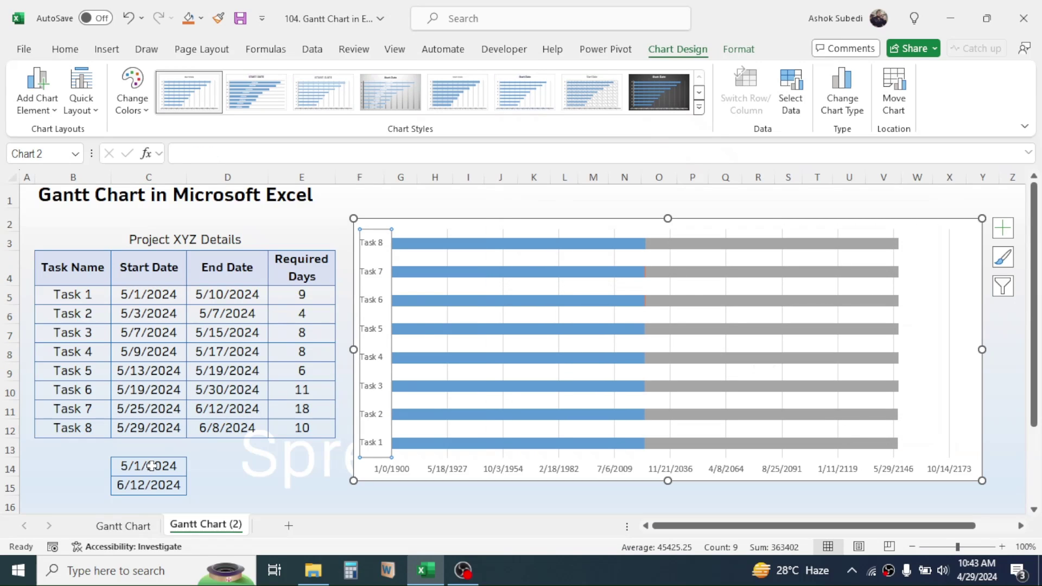
Format C14:C15 as Number so the dates show as 45413.00 and 45455.00.
left_click_drag(140, 467, 145, 483)
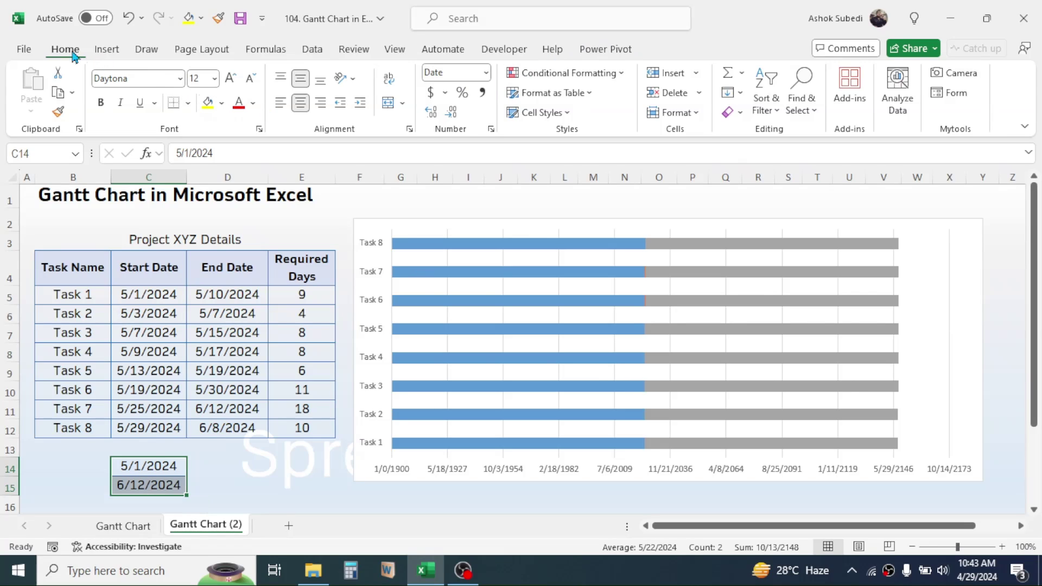
left_click(485, 73)
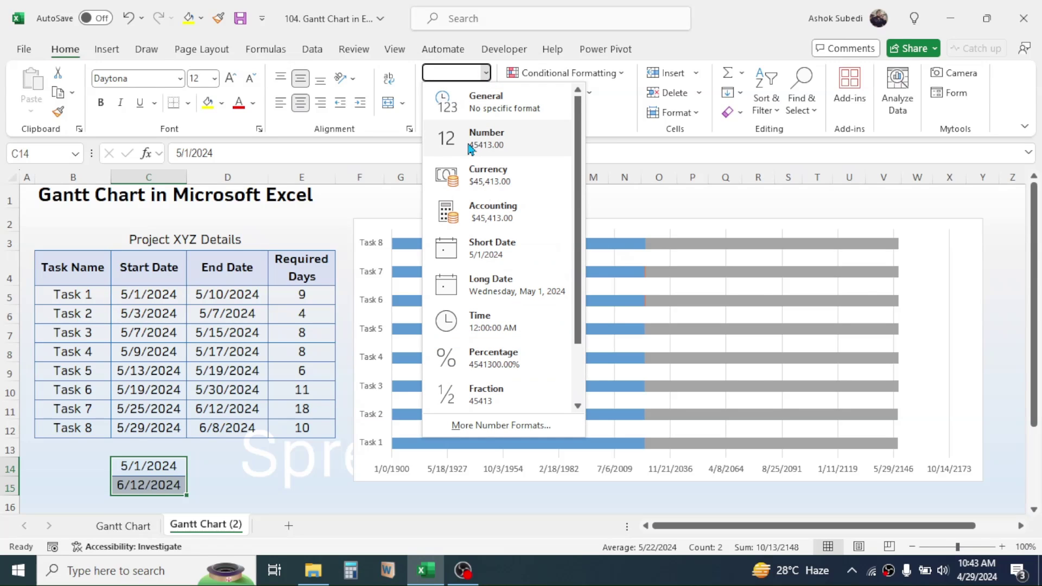
left_click(485, 145)
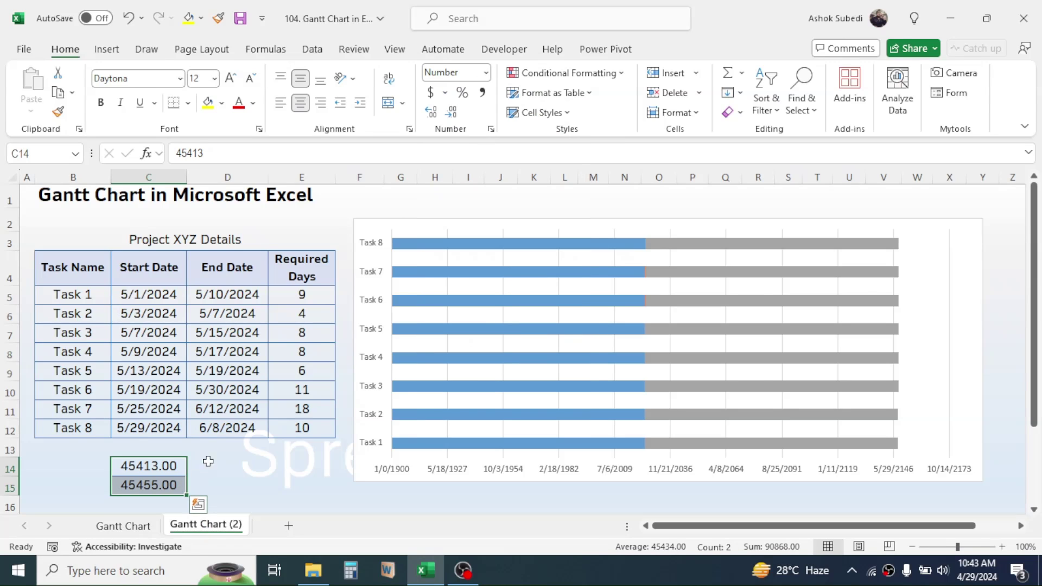
left_click(226, 448)
left_click(151, 468)
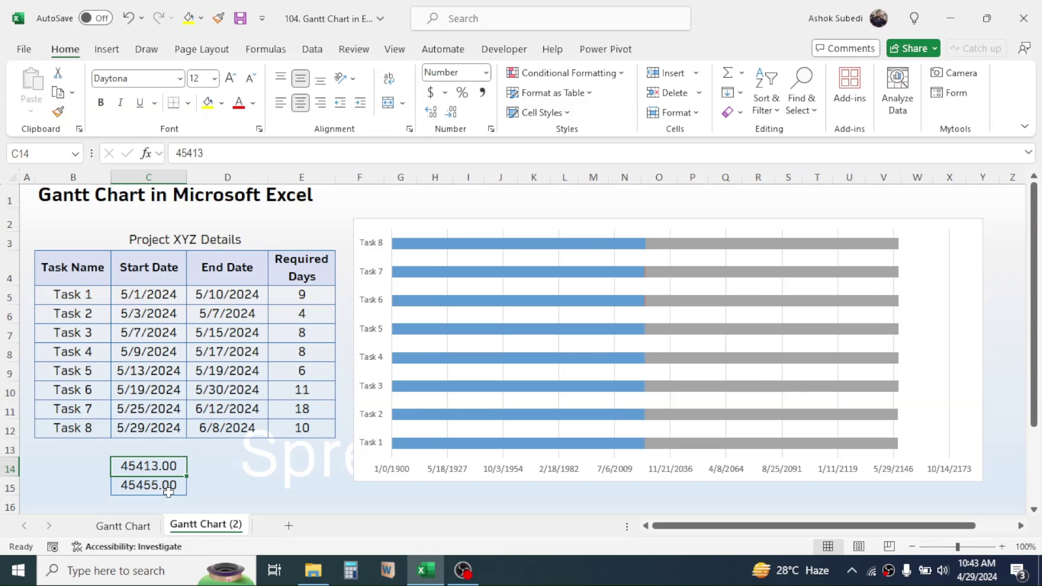
left_click(155, 487)
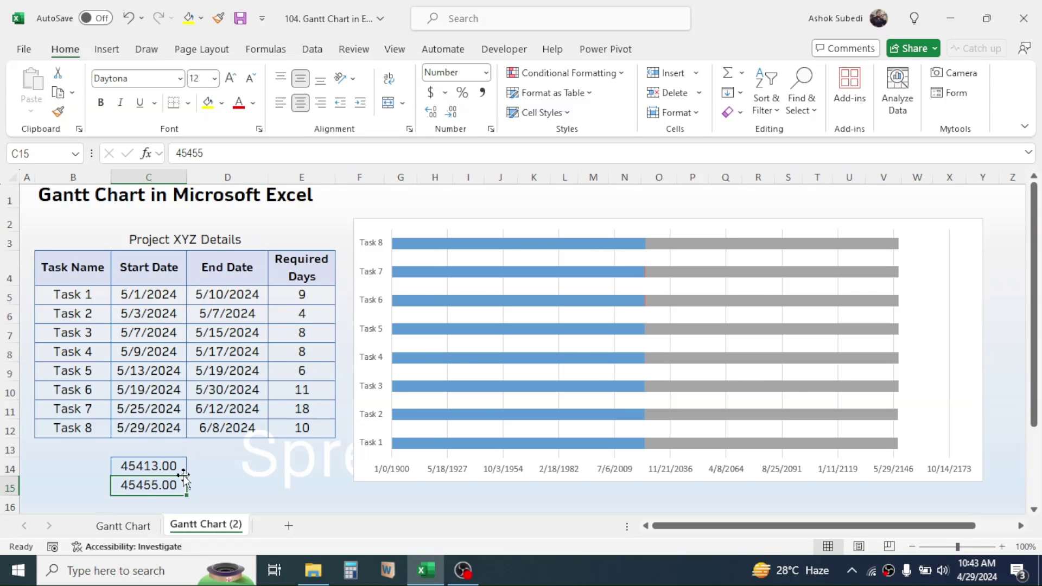
key("Up")
key("Right")
key("Right")
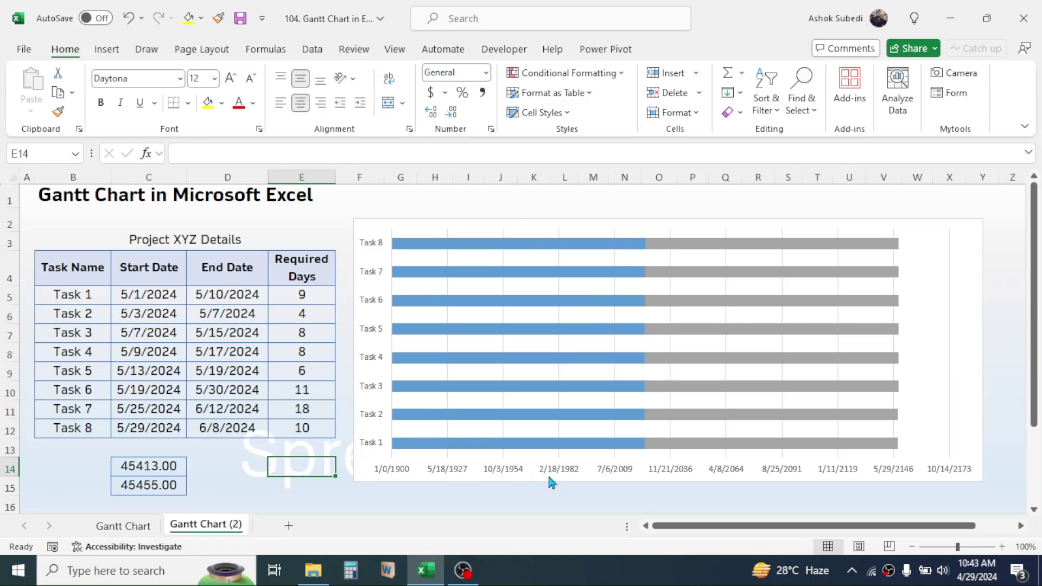
left_click(559, 473)
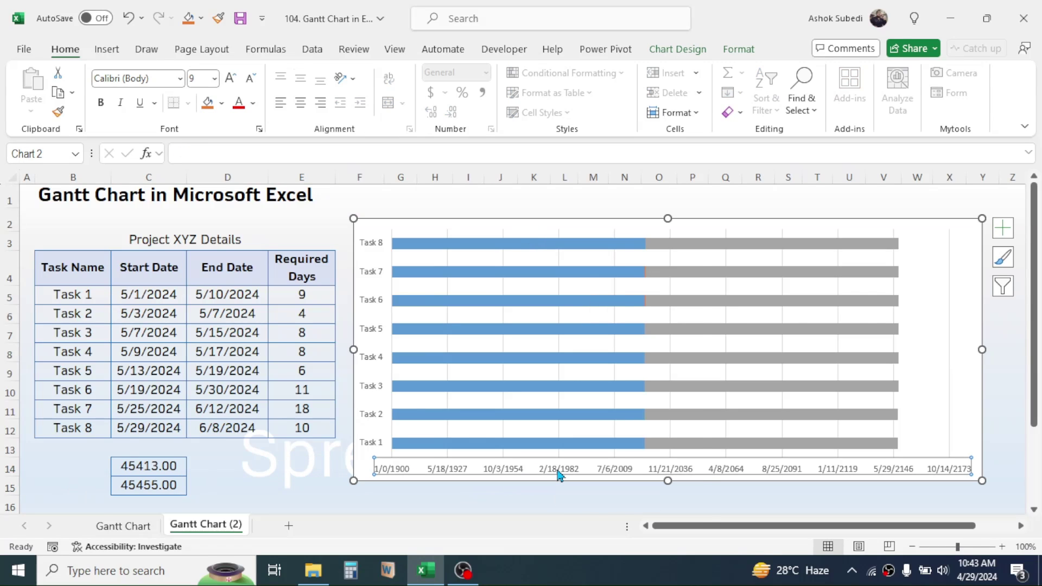
Set the horizontal date axis bounds to minimum 45408 and maximum 45460.
right_click(560, 476)
left_click(609, 457)
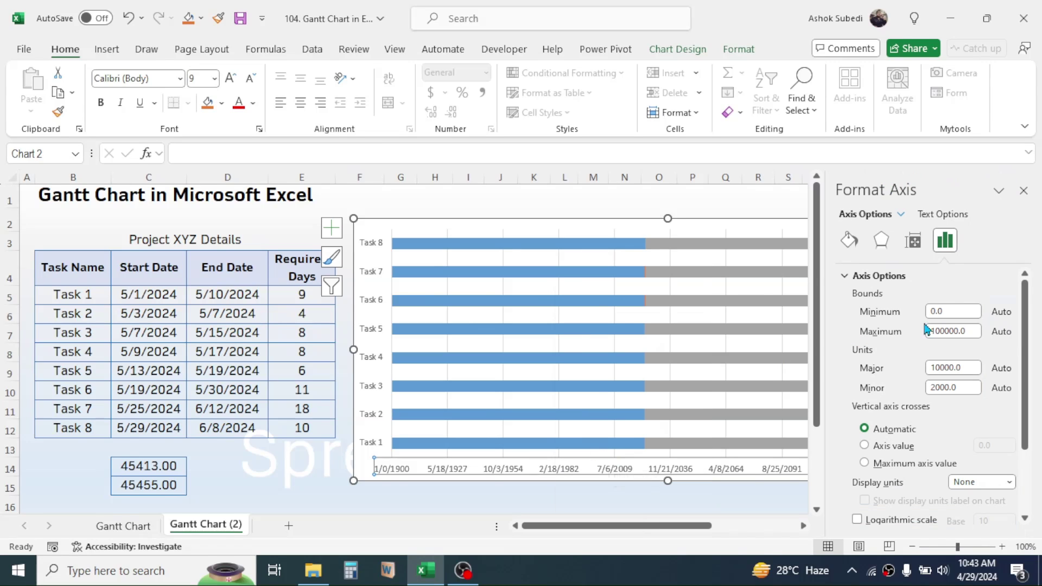
double_click(930, 331)
key("BackSpace")
key("Return")
double_click(948, 311)
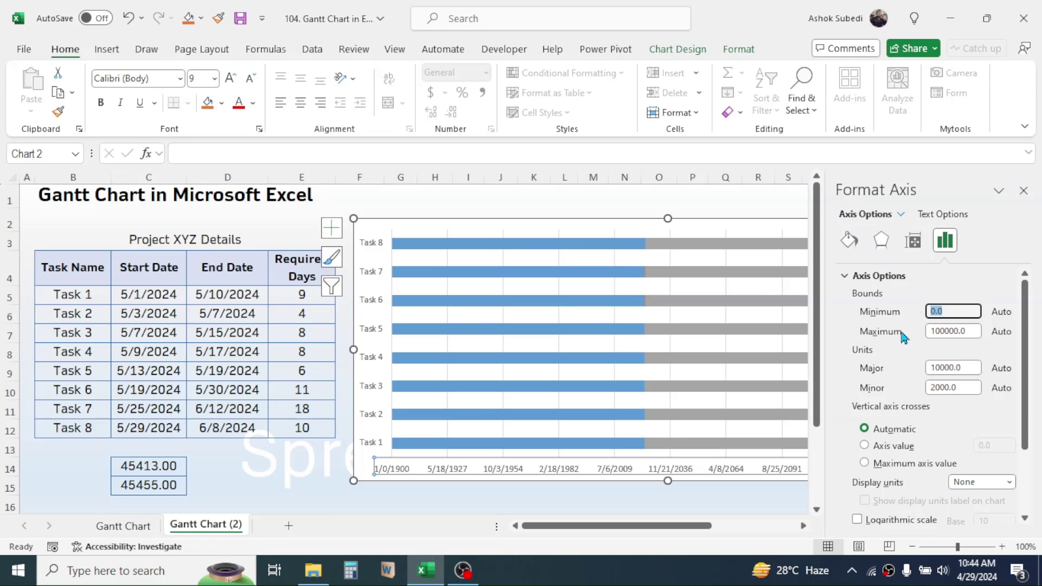
type("45408")
left_click(959, 331)
double_click(960, 331)
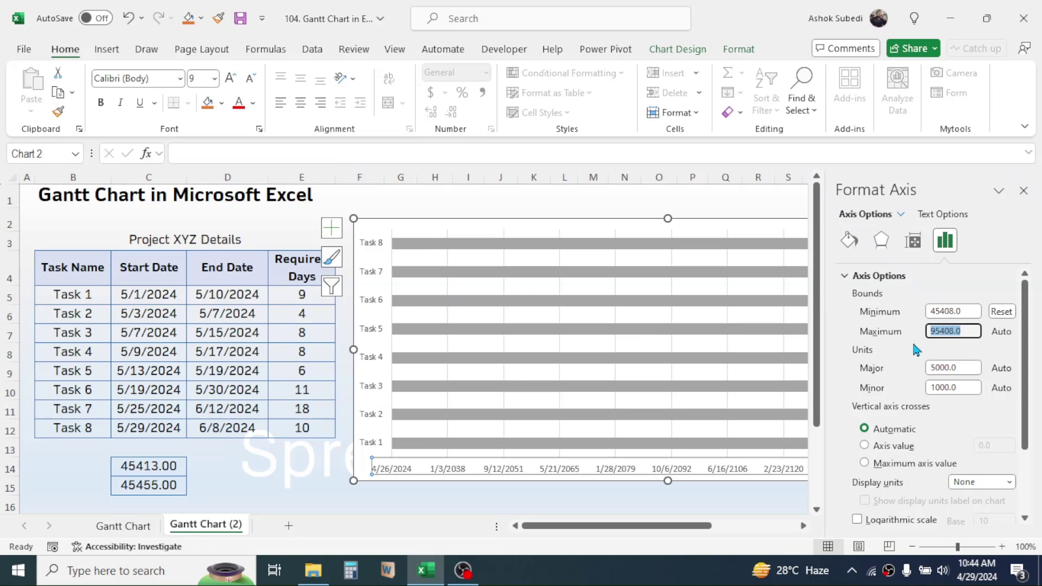
type("45460")
left_click(962, 311)
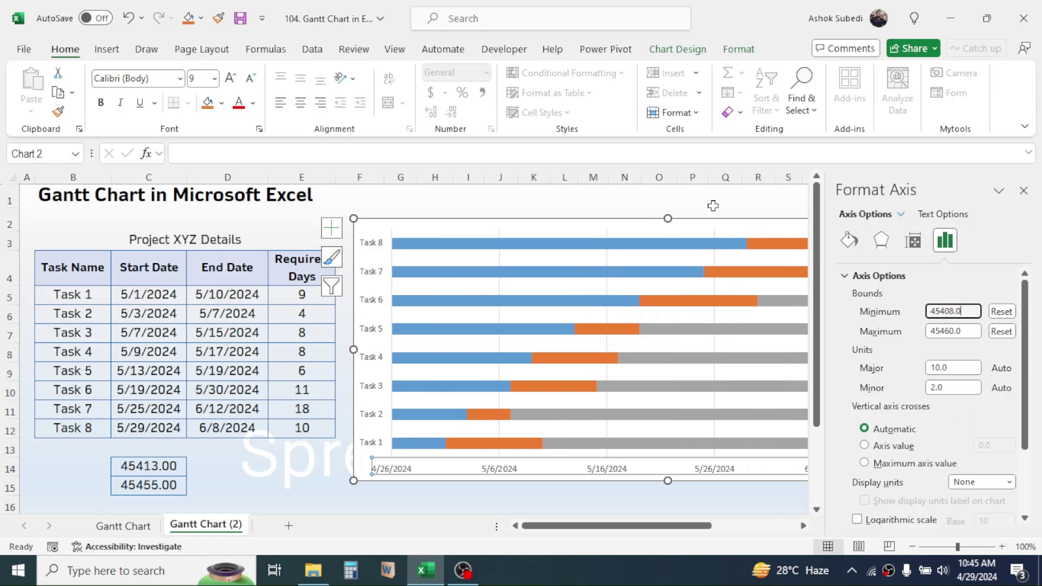
left_click(1025, 193)
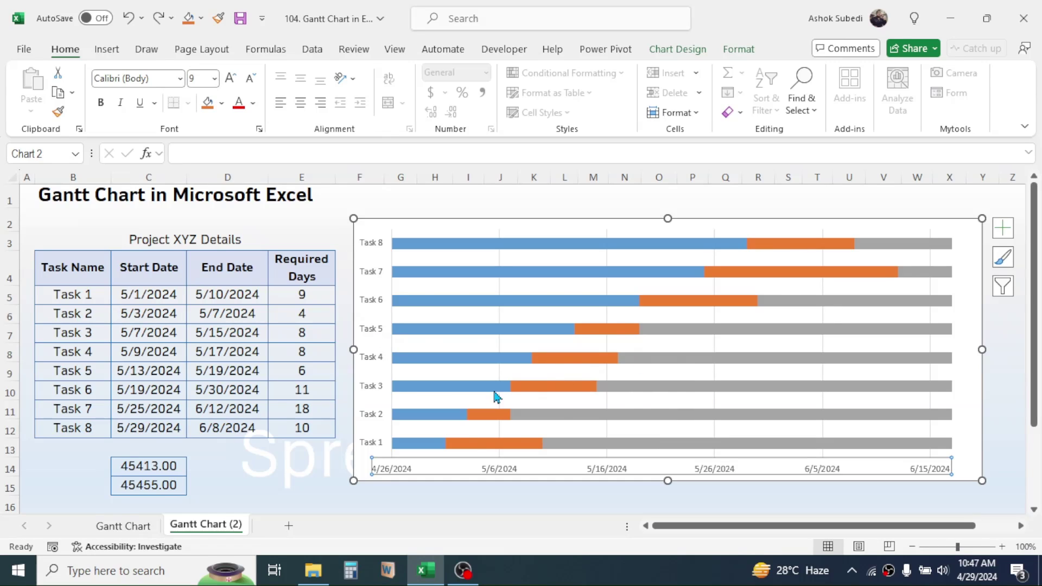
Add data labels to the blue Start Date bars.
mouse_move(438, 392)
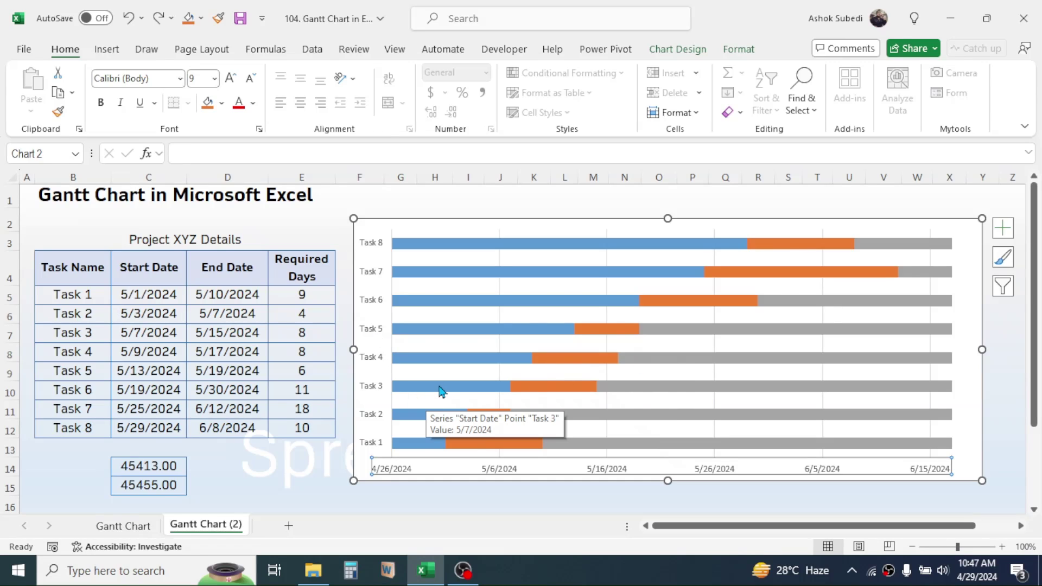
left_click(446, 393)
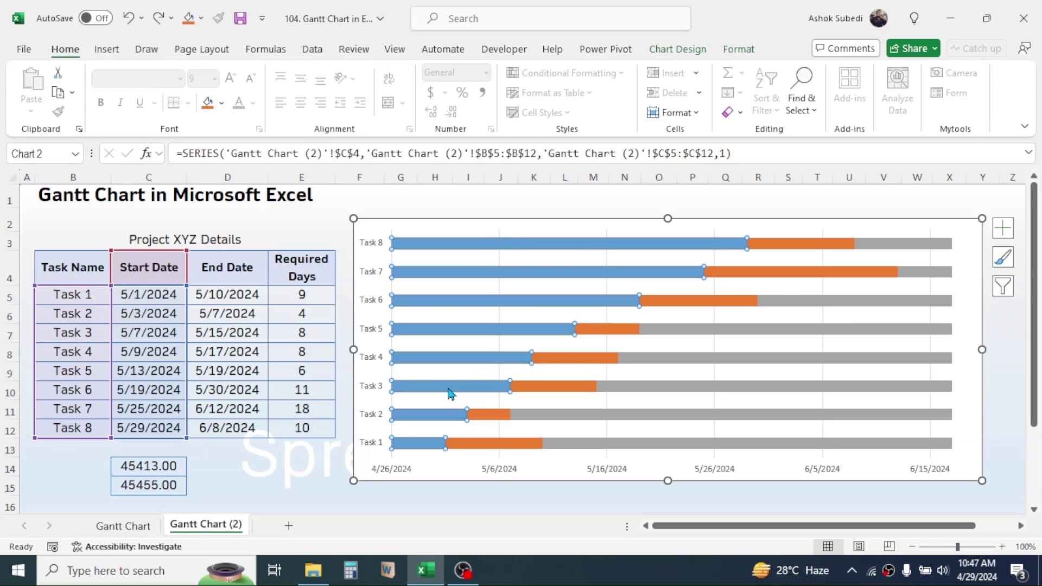
right_click(450, 393)
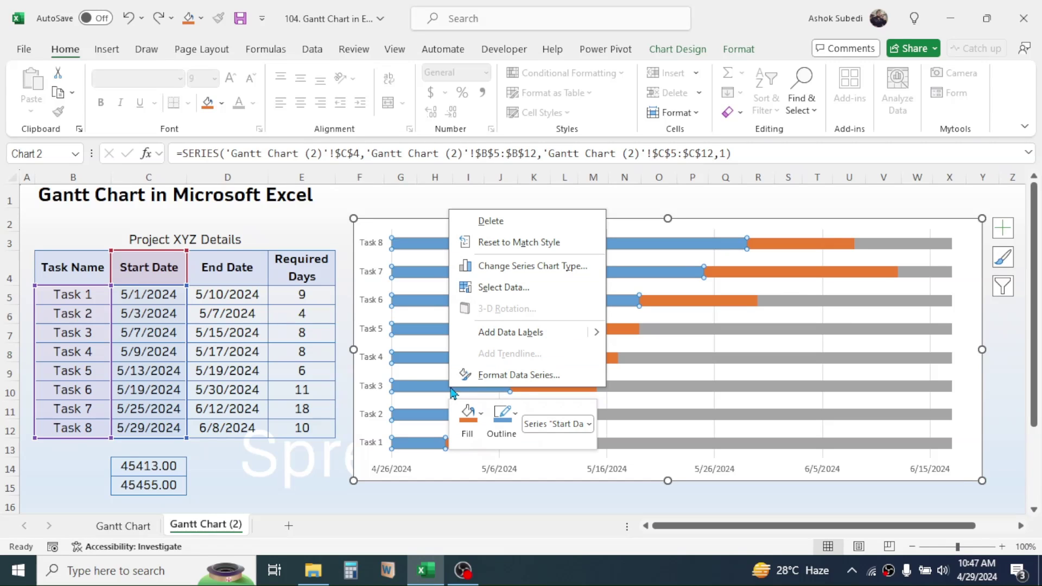
left_click(504, 333)
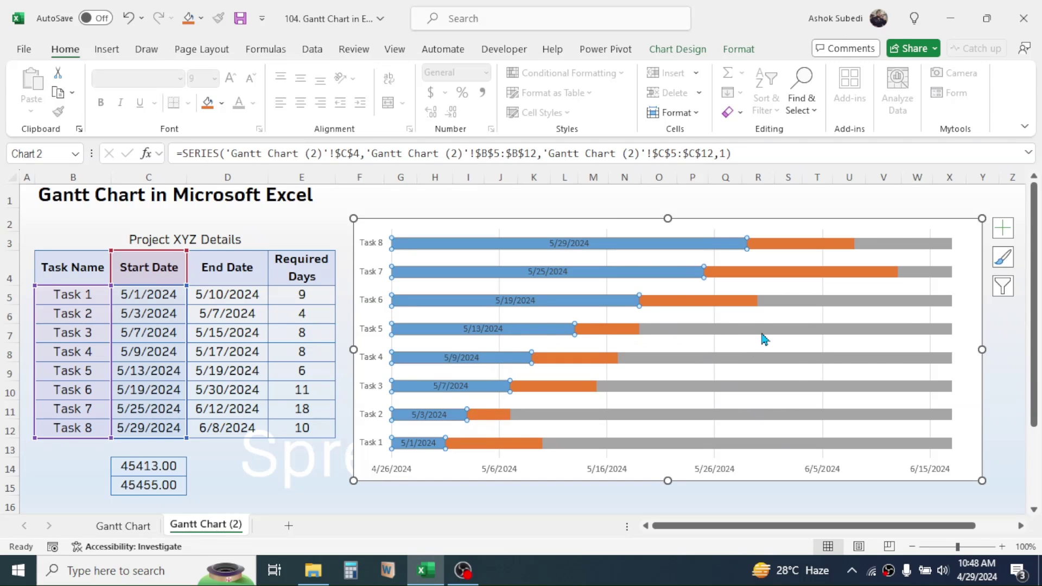
Add data labels to the grey End Date bars.
mouse_move(764, 339)
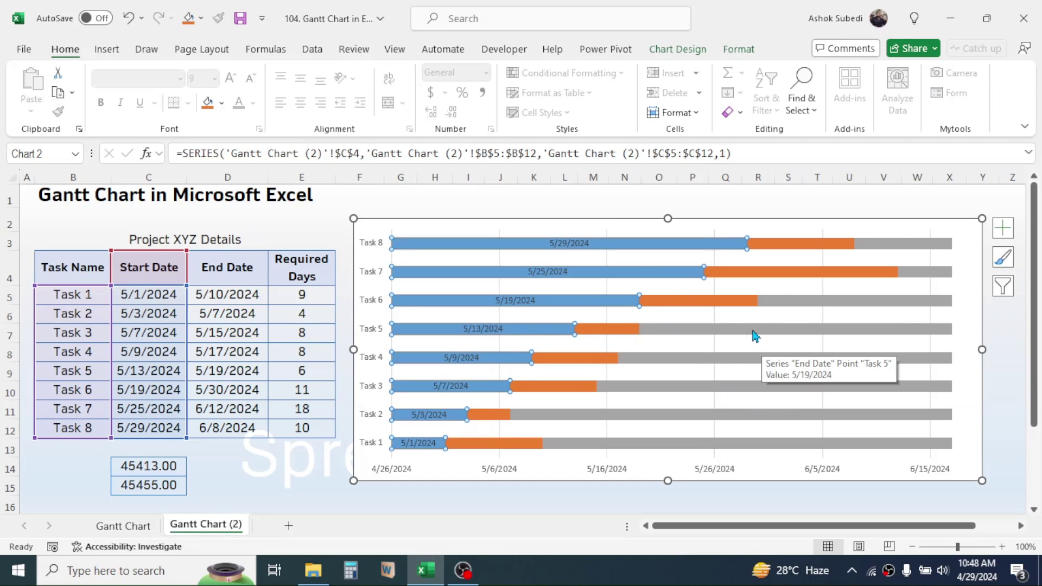
left_click(756, 336)
right_click(756, 335)
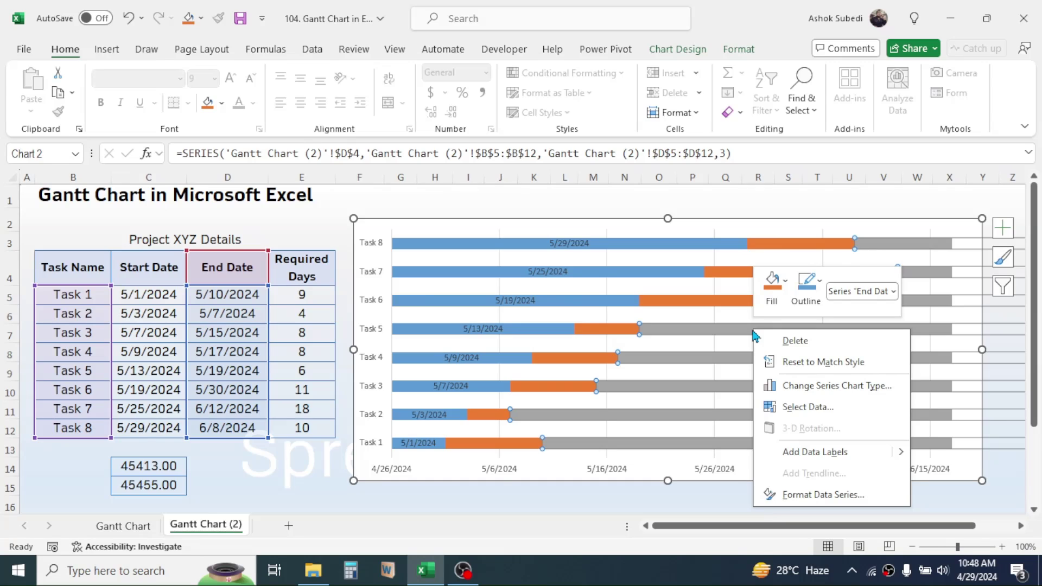
left_click(809, 453)
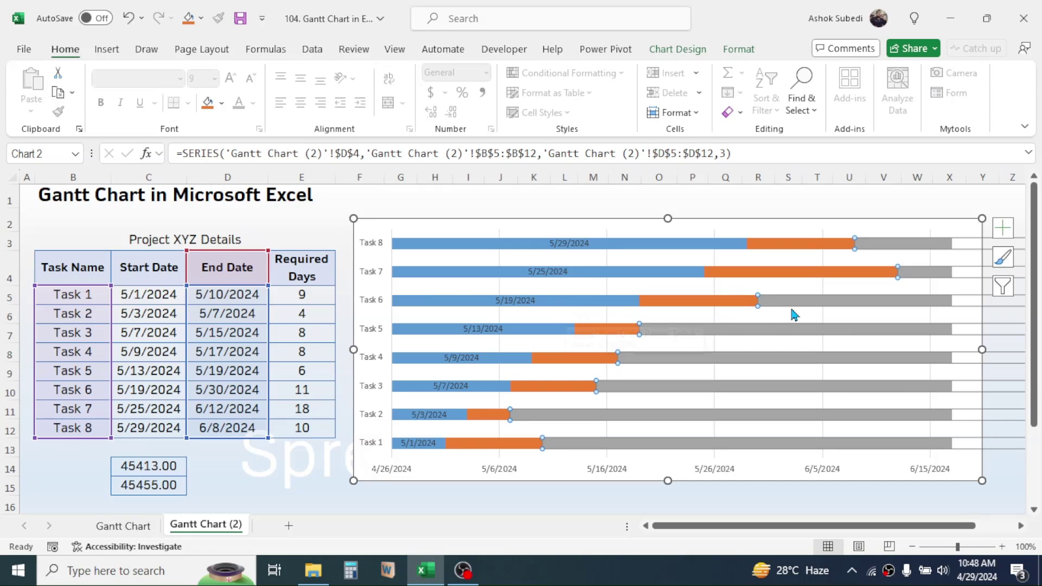
right_click(819, 307)
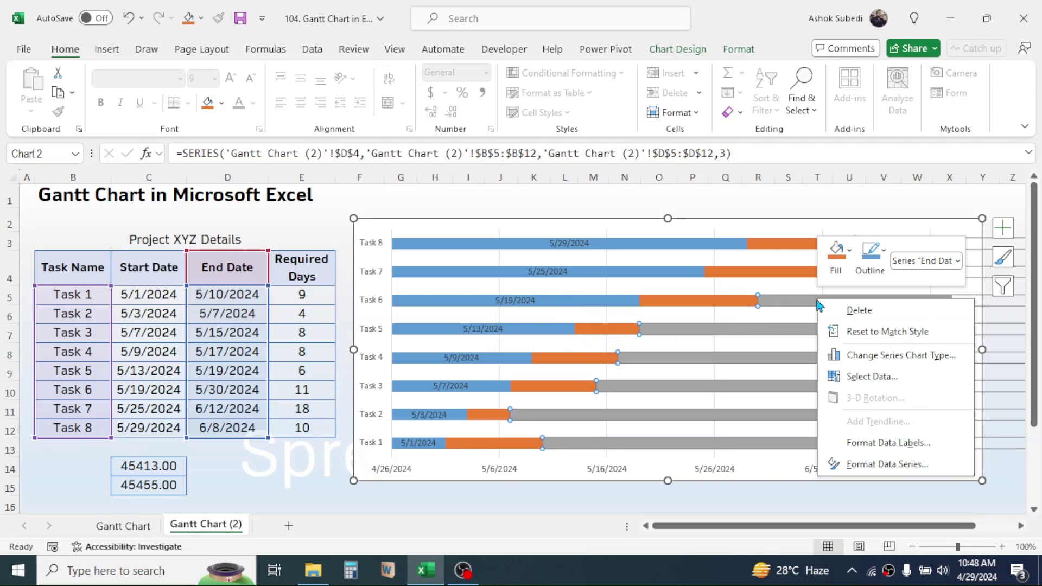
Set the End Date data labels to the Inside Base position.
left_click(879, 444)
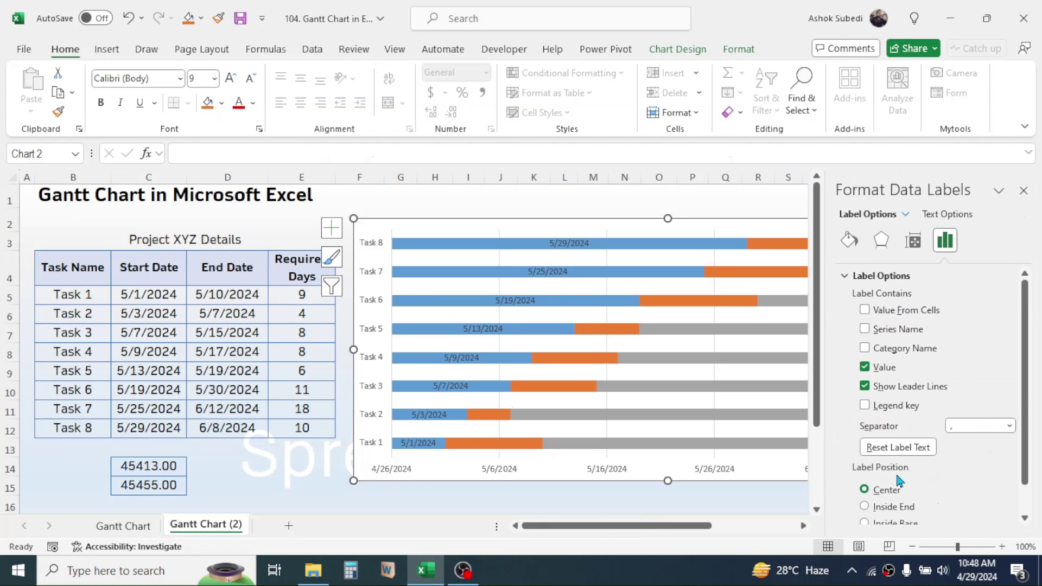
scroll(937, 485, "down", 1)
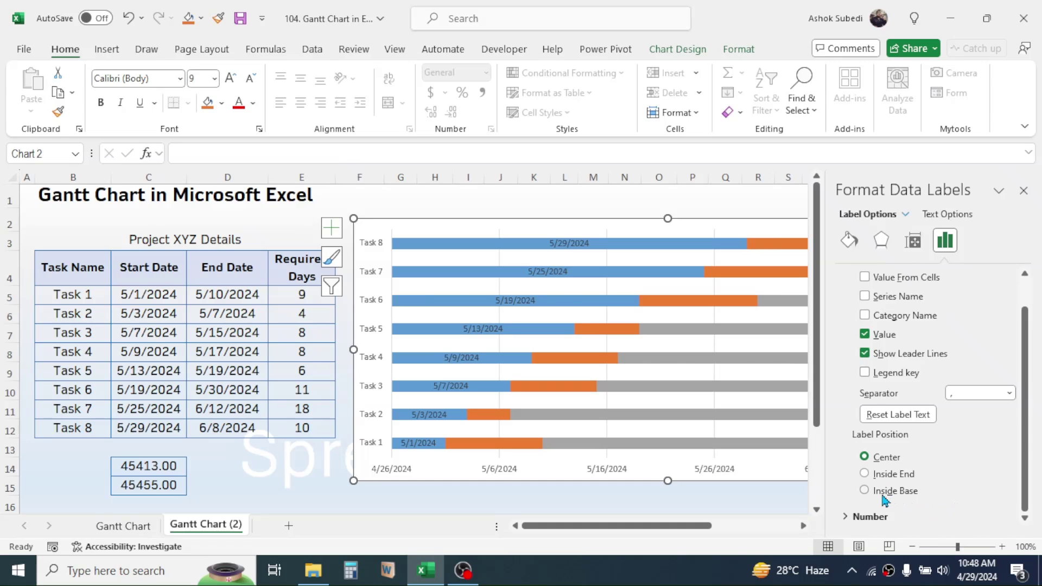
left_click(866, 491)
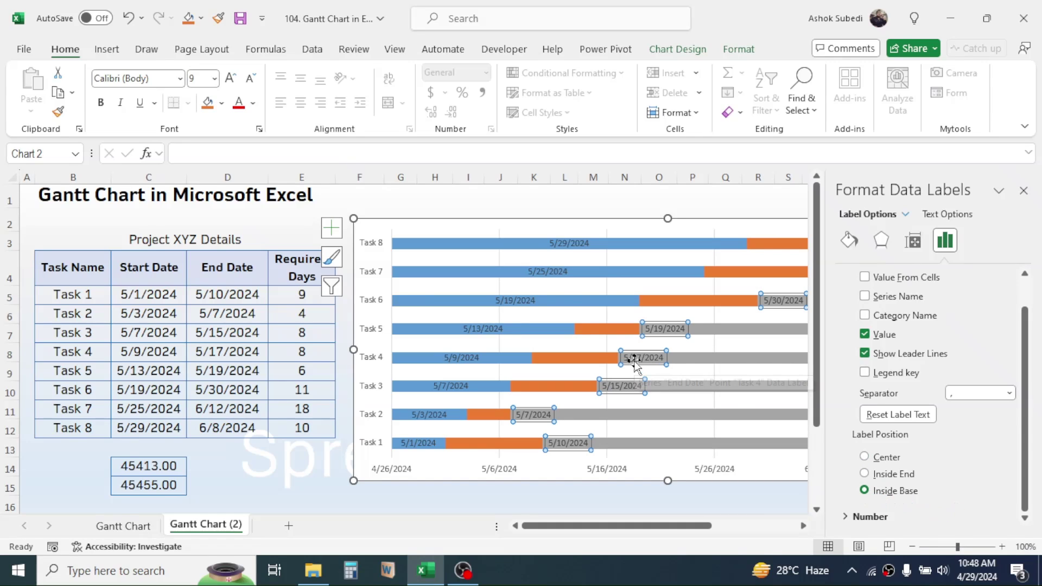
Set the Start Date data labels to the Inside End position and close the formatting pane.
mouse_move(586, 364)
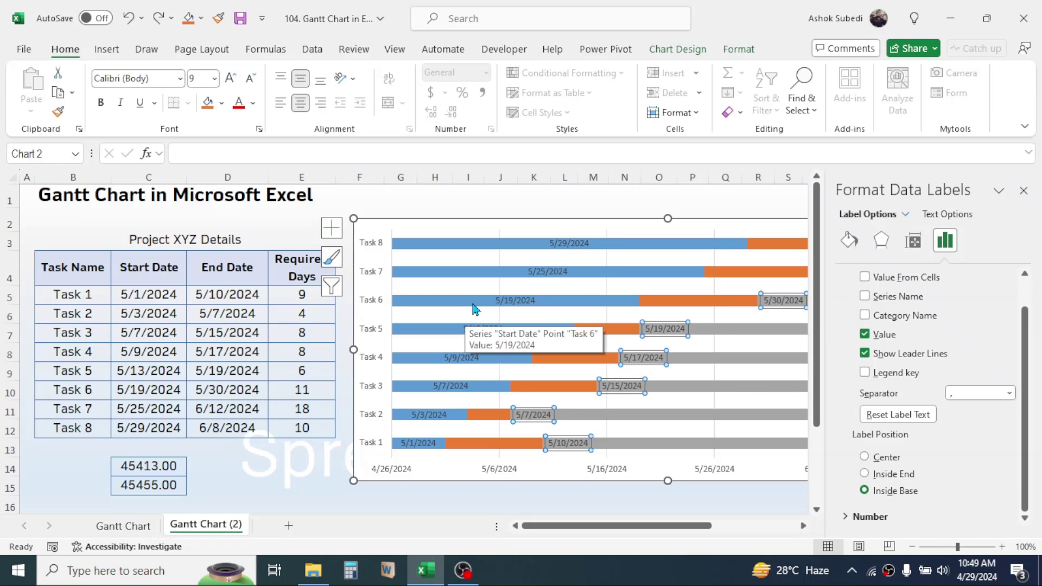
left_click(478, 305)
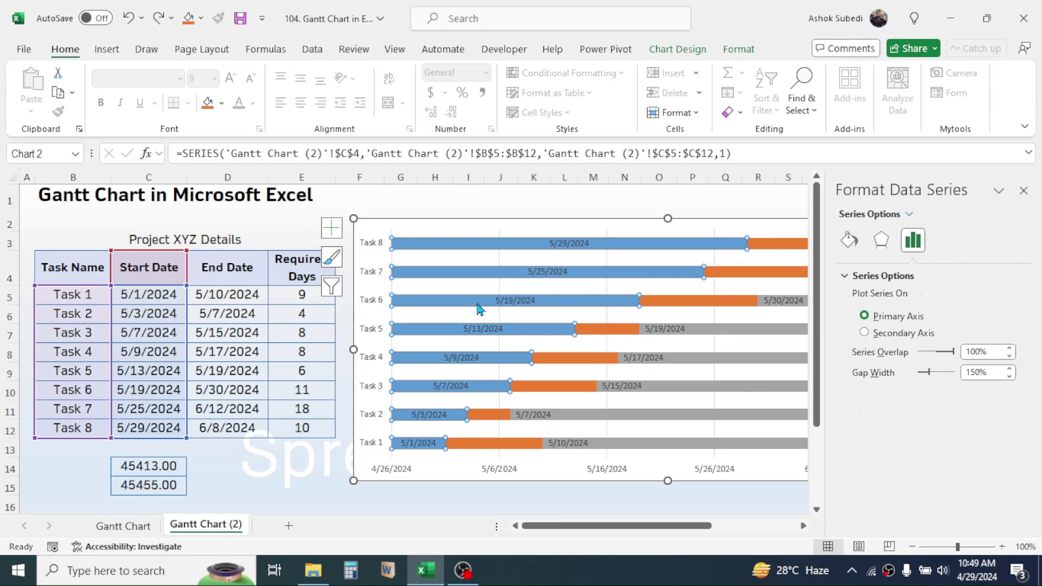
right_click(490, 307)
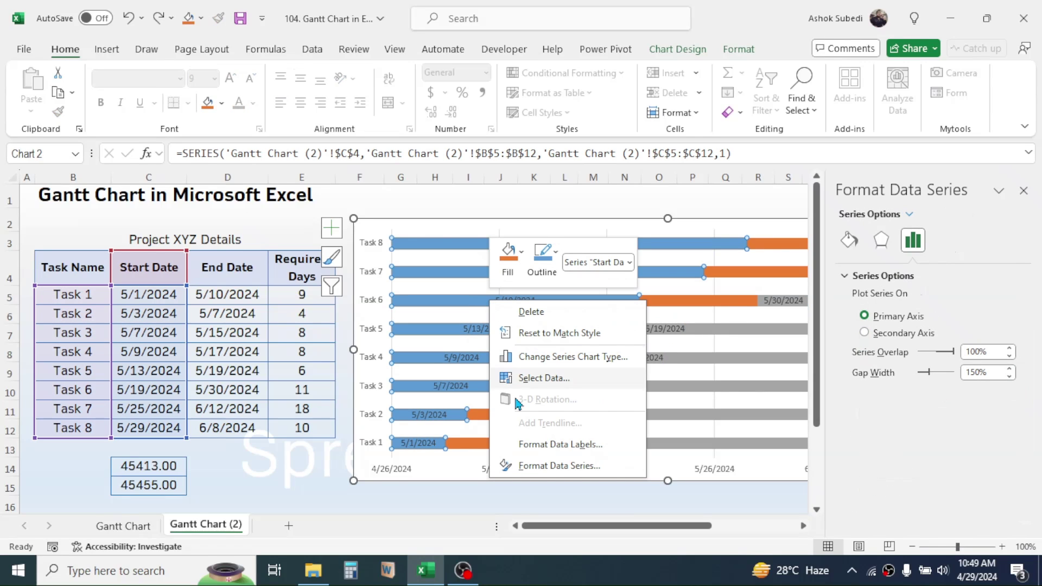
left_click(543, 445)
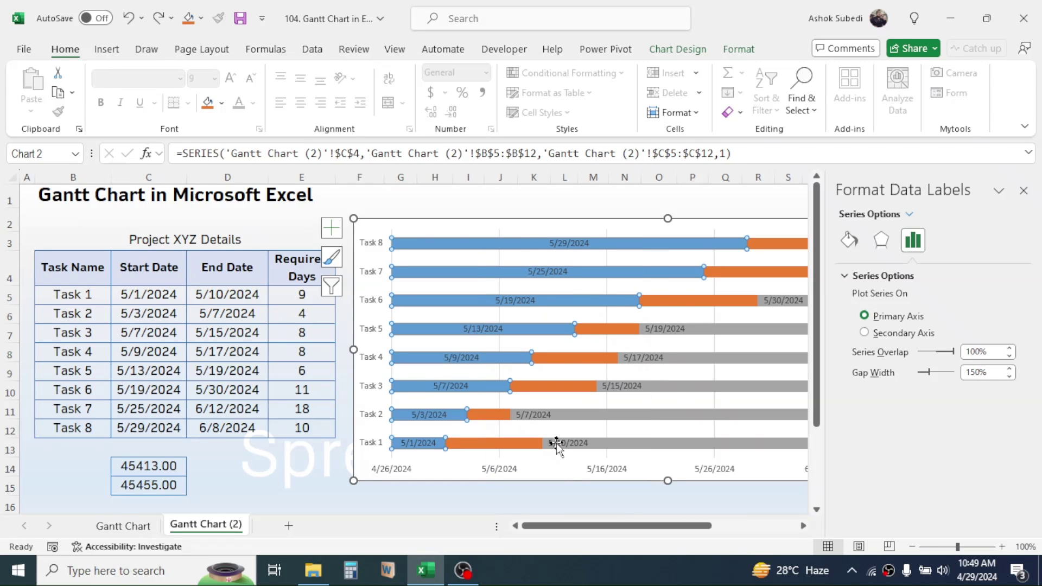
scroll(928, 505, "down", 1)
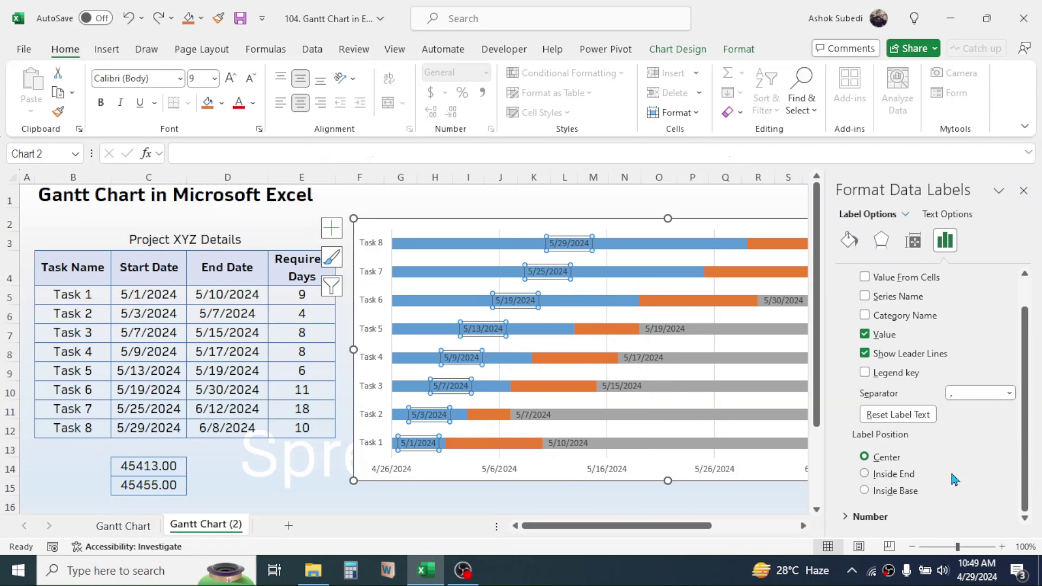
left_click(865, 474)
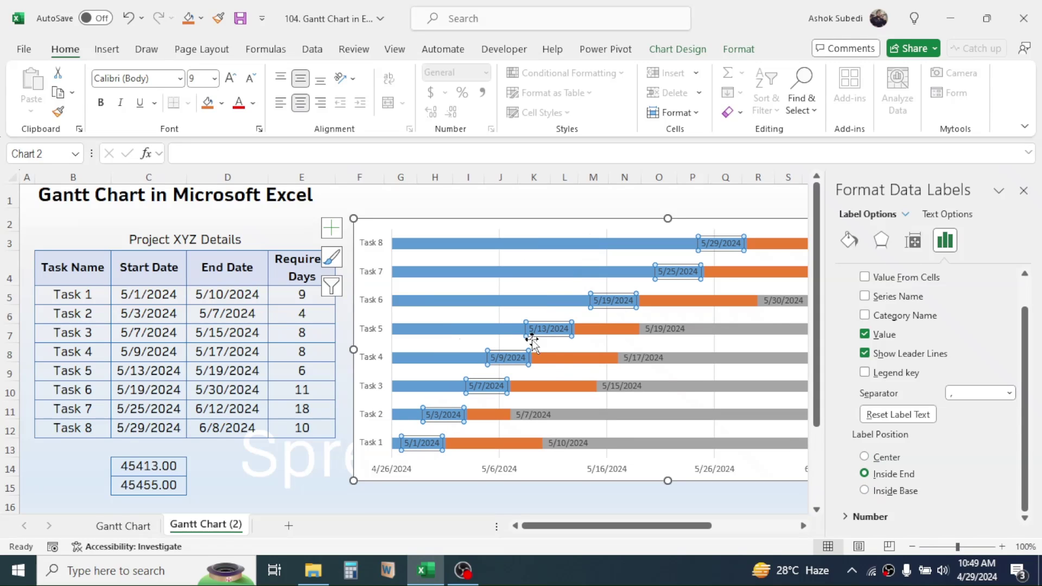
left_click(708, 201)
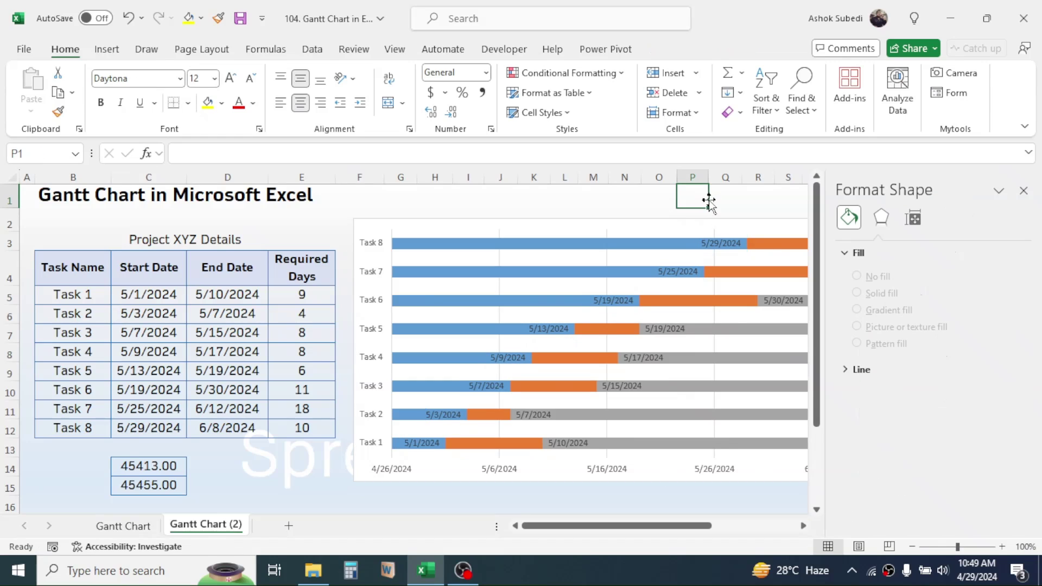
left_click(1024, 191)
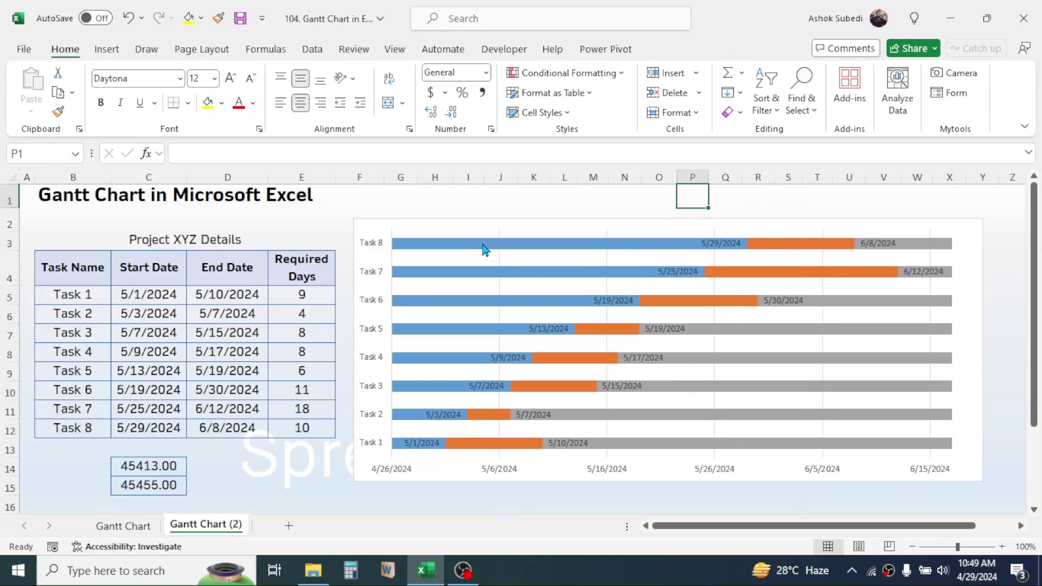
Hide the Start Date bars by setting the Start Date series fill to No fill.
mouse_move(486, 249)
left_click(486, 250)
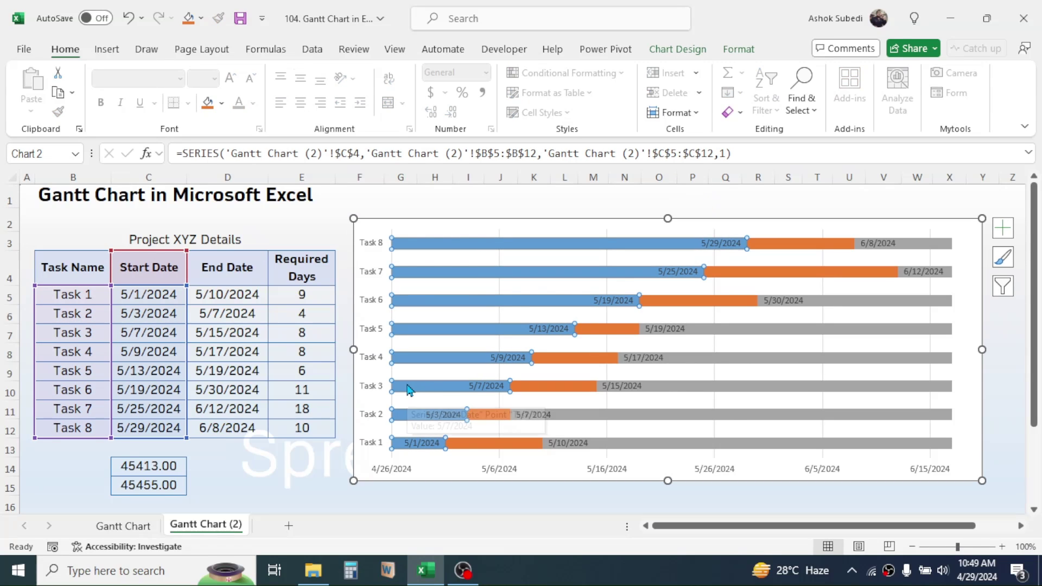
right_click(535, 249)
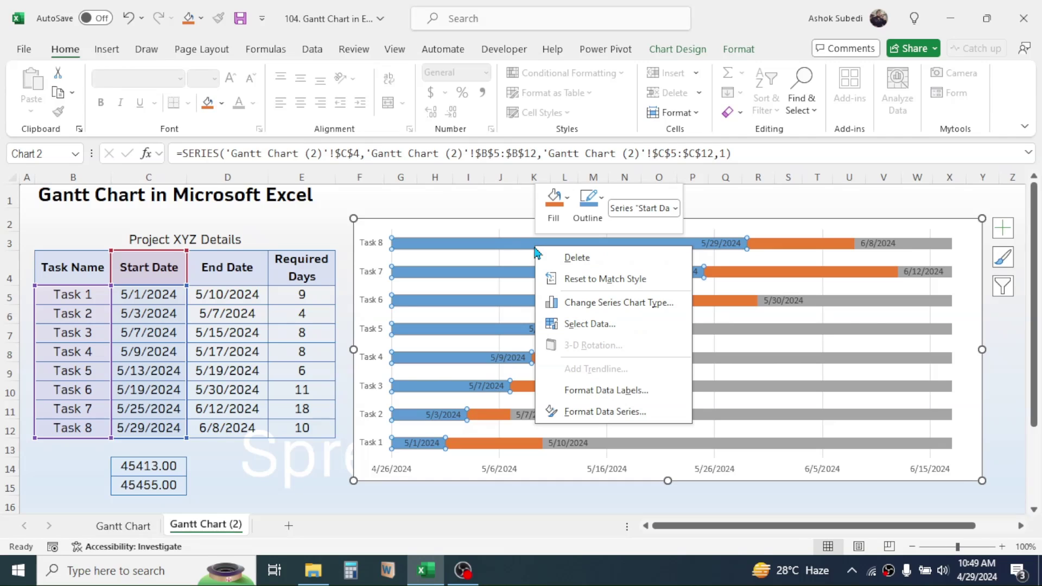
left_click(604, 412)
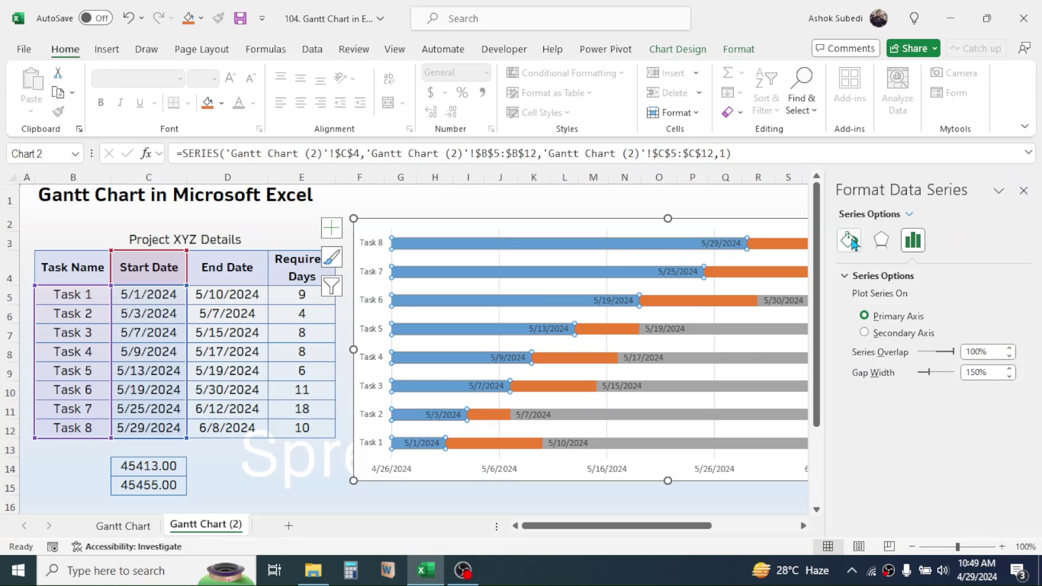
left_click(851, 239)
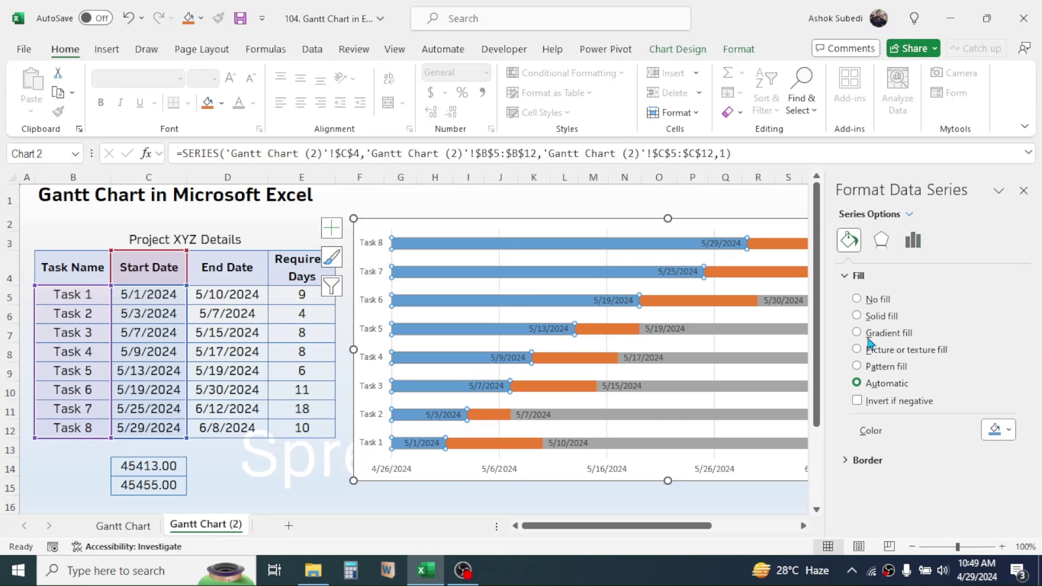
left_click(857, 299)
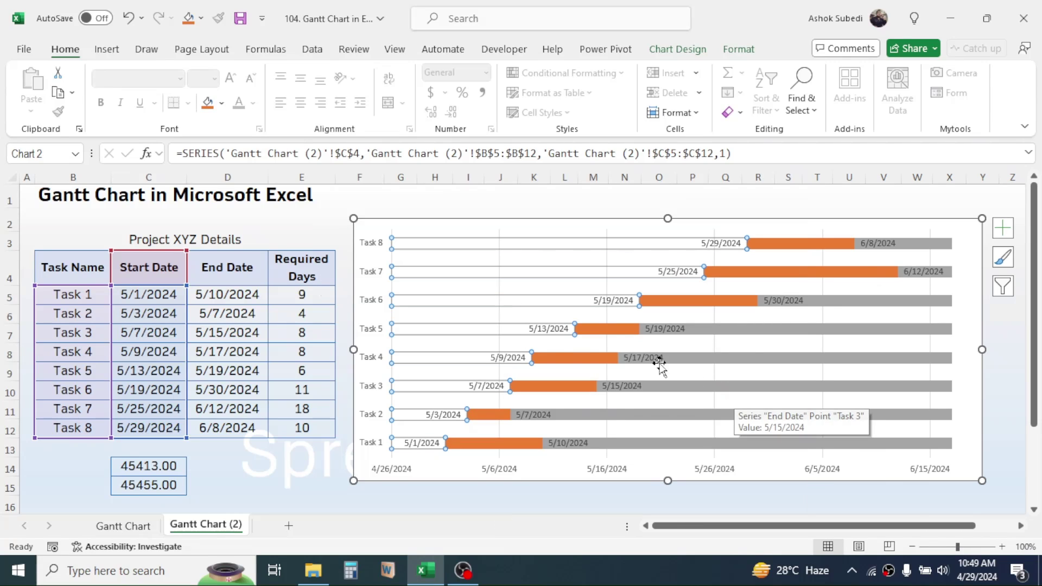
Hide the End Date bars with No fill, then close the formatting pane.
left_click(742, 360)
right_click(744, 365)
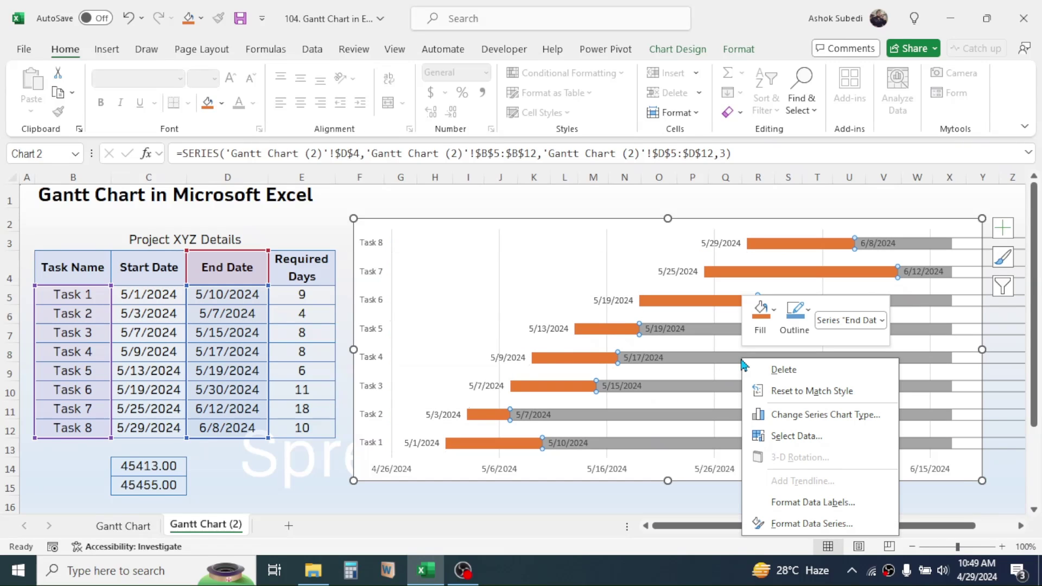
left_click(812, 524)
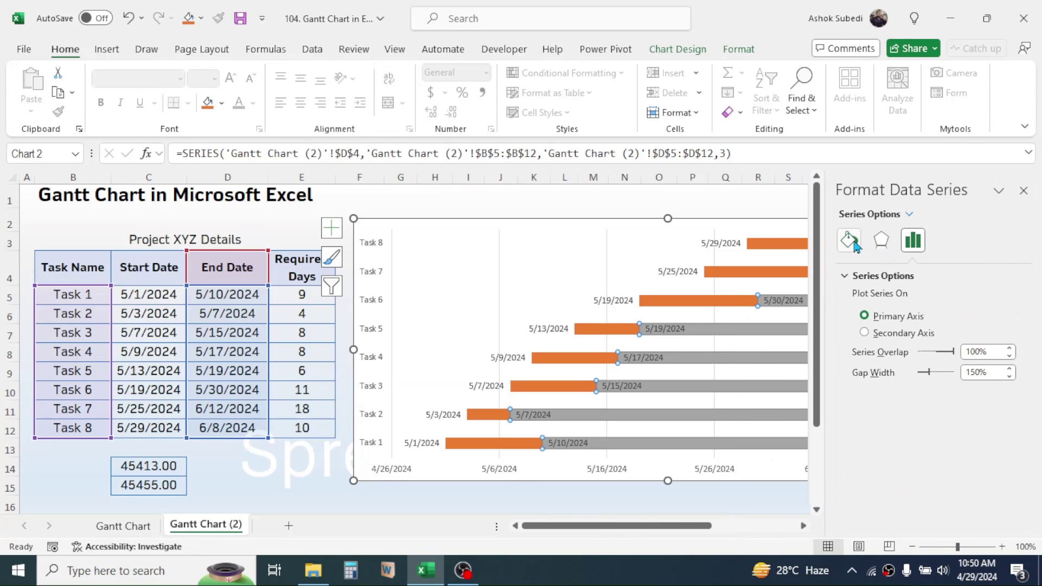
left_click(851, 241)
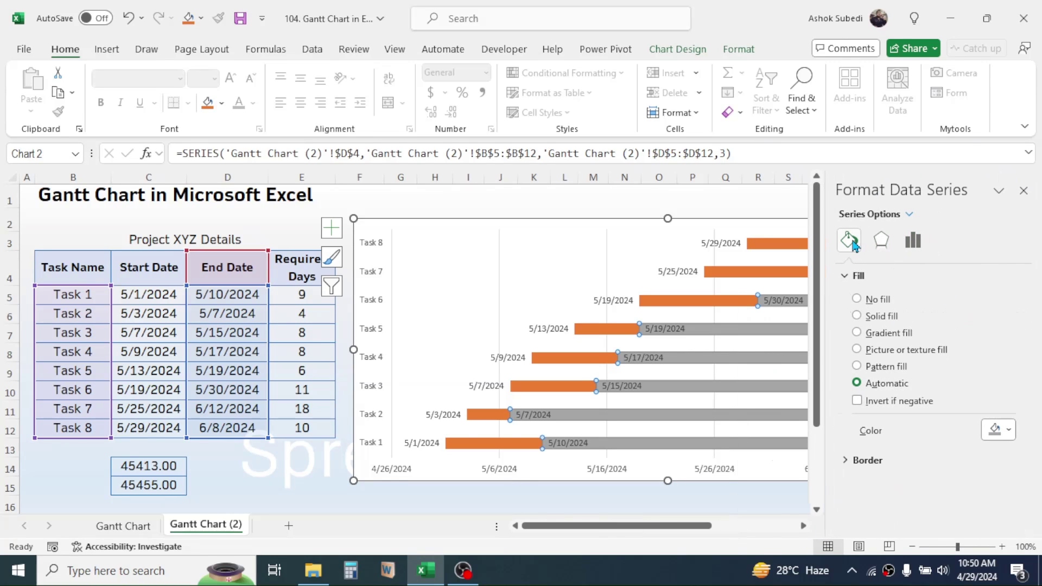
left_click(857, 299)
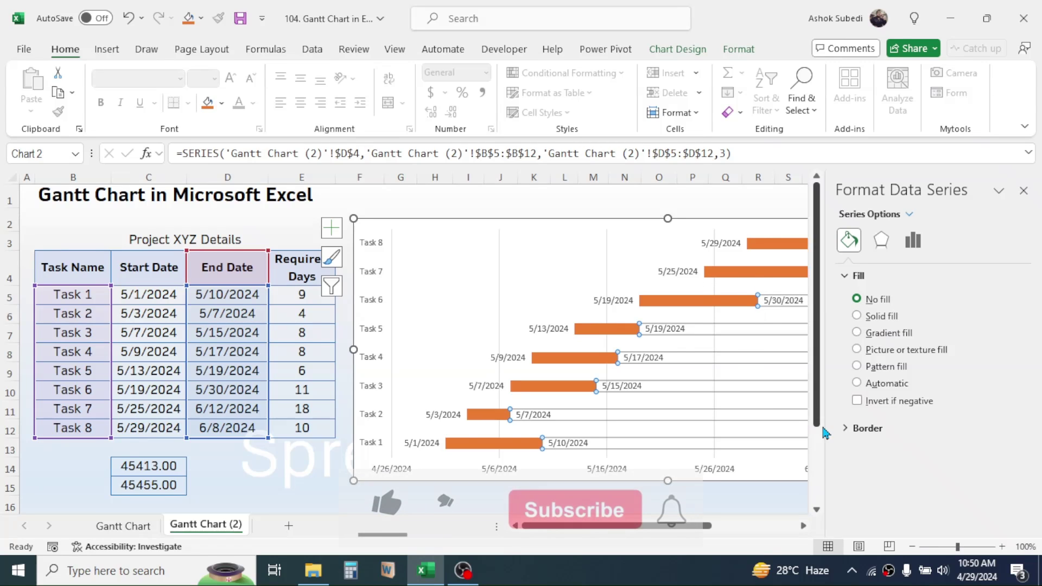
left_click(1024, 191)
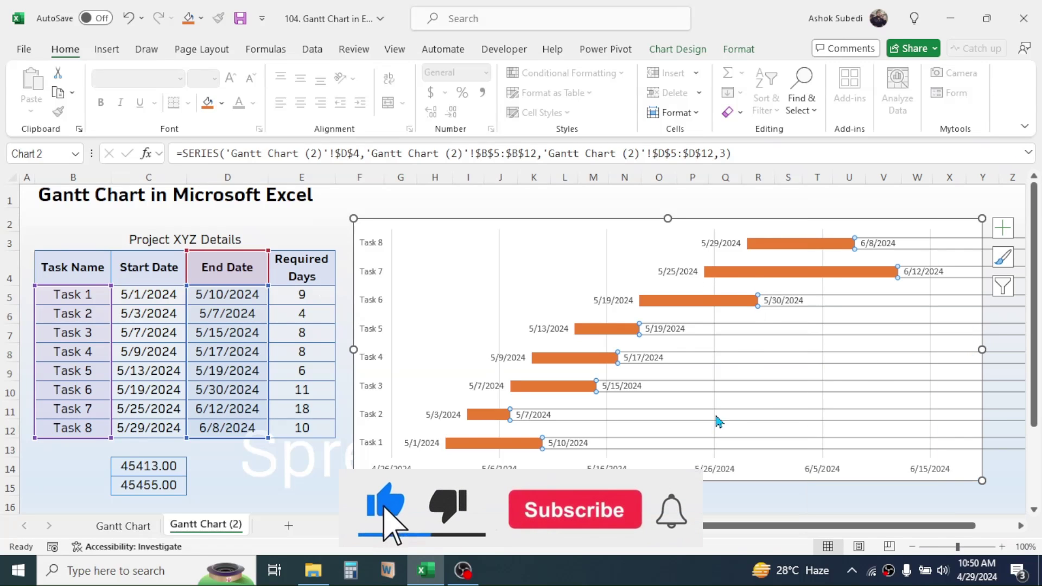
left_click(564, 487)
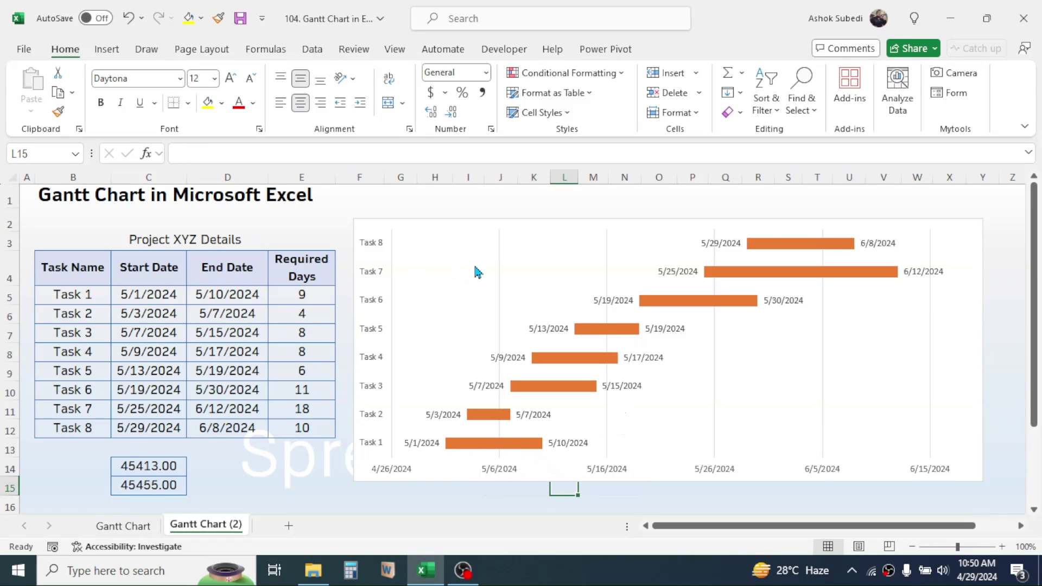
Add data labels showing each task's Required Days inside its bar.
left_click(485, 448)
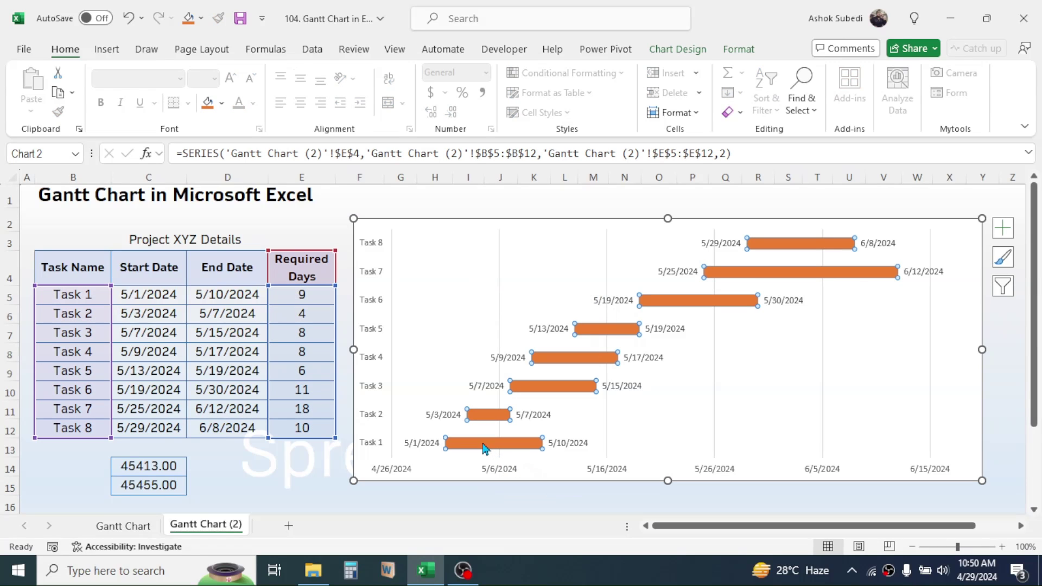
right_click(485, 447)
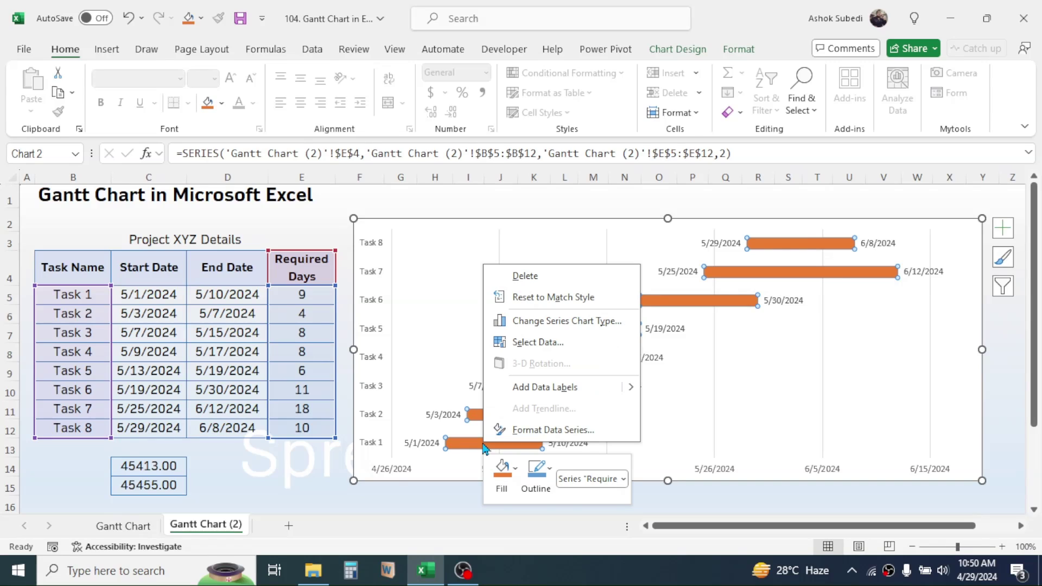
left_click(544, 388)
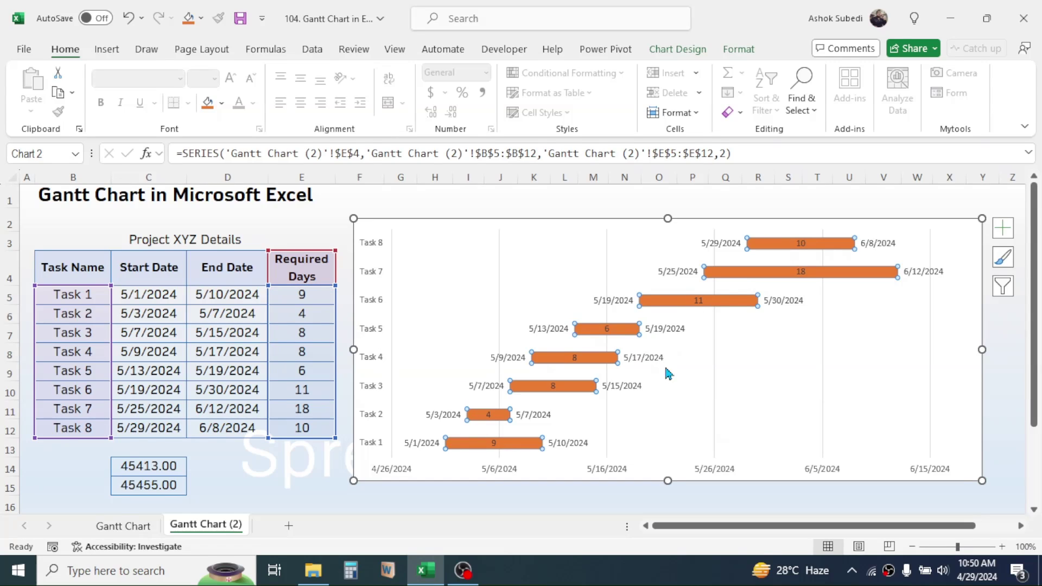
Increase the Required Days data label font to 10.5 pt.
left_click(494, 444)
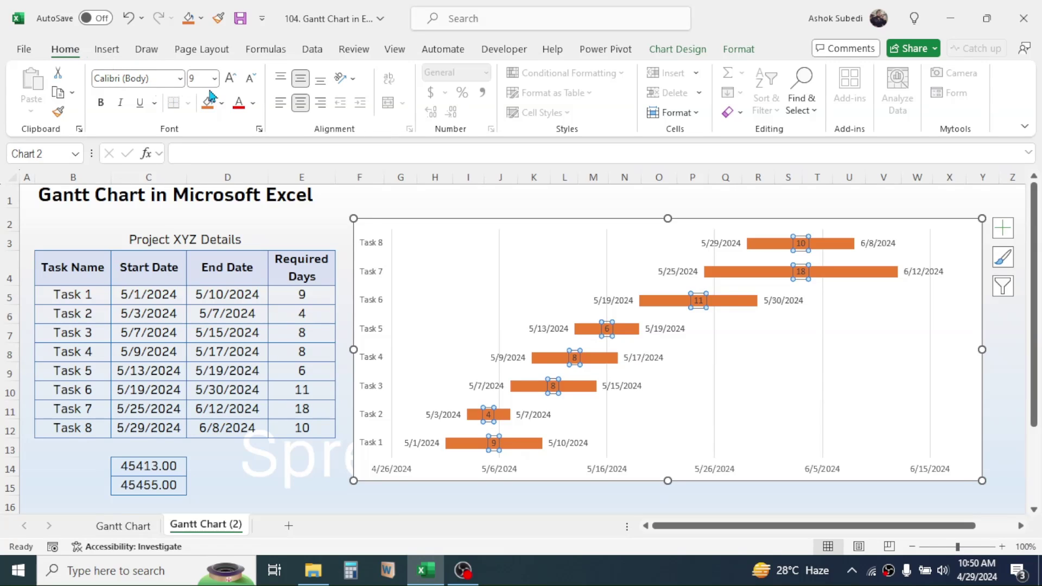
left_click(231, 79)
left_click(232, 83)
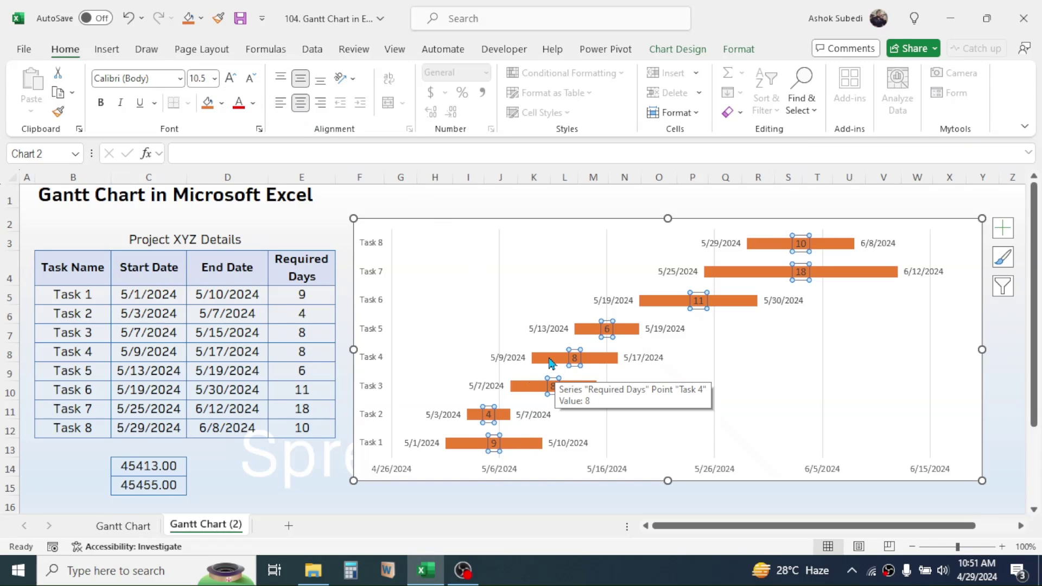
left_click(547, 363)
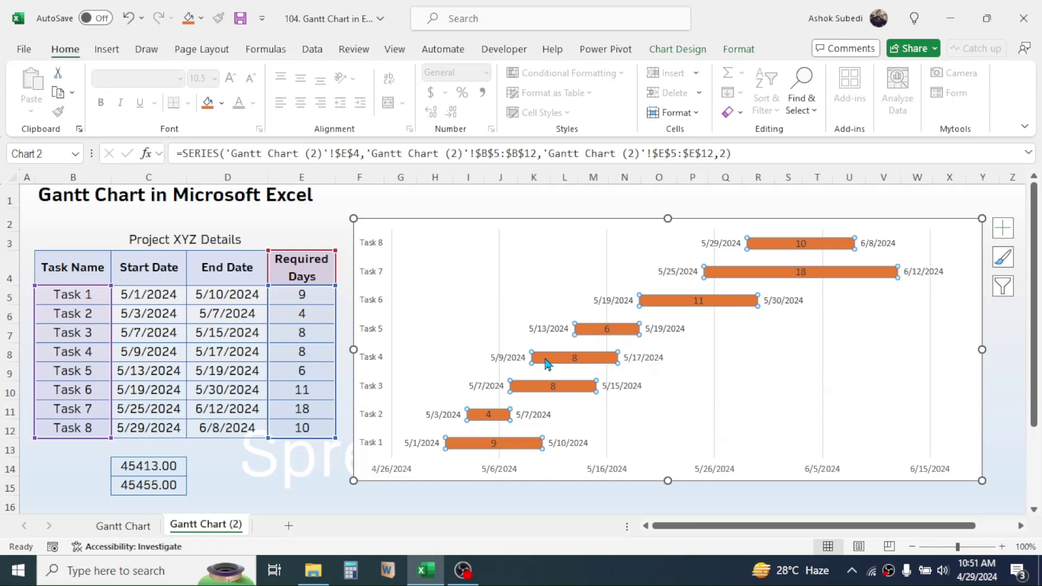
right_click(547, 363)
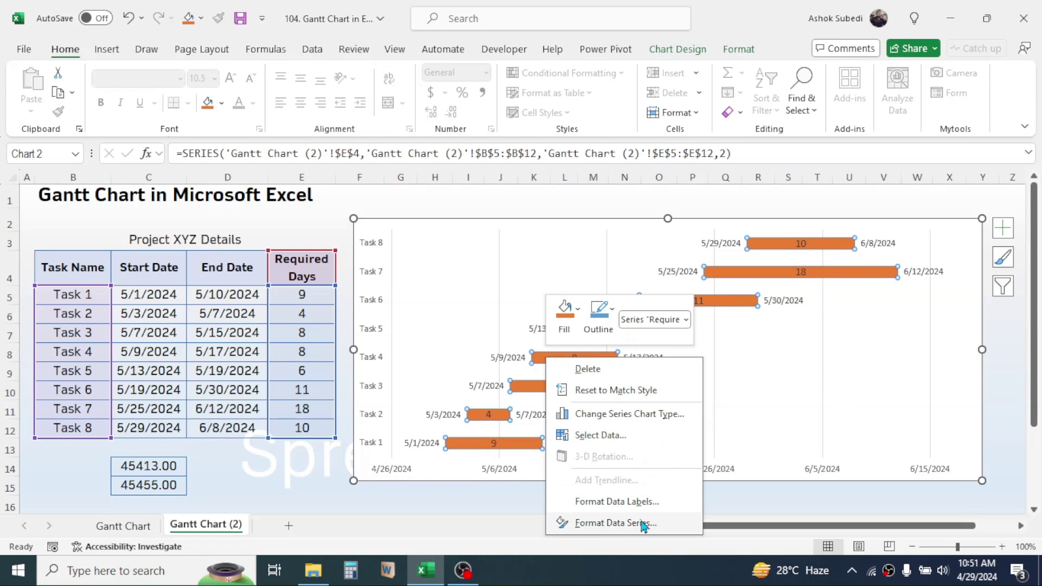
Reduce the Required Days series gap width to 97% for thicker bars.
left_click(610, 524)
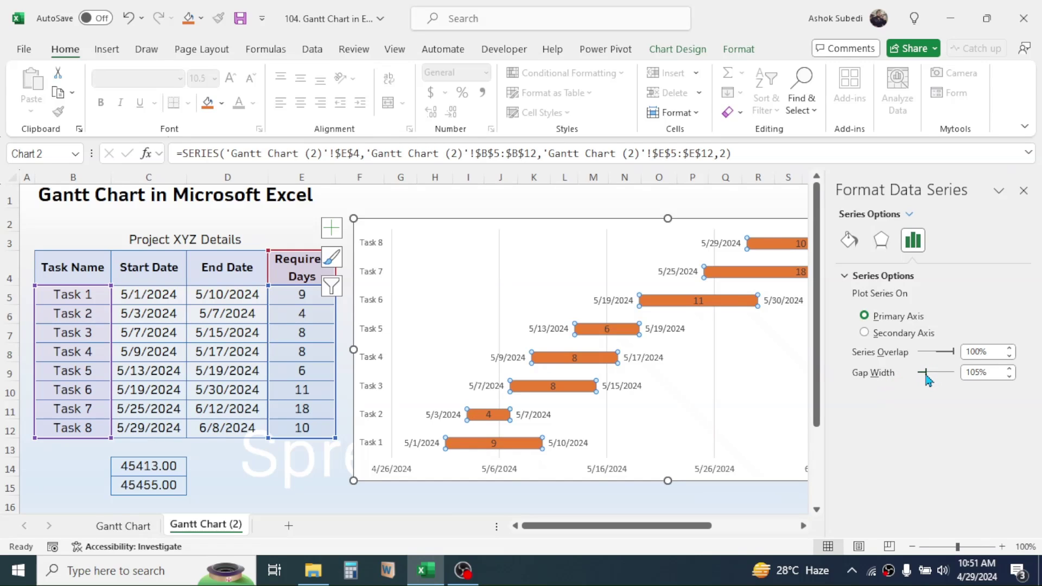
left_click_drag(929, 379, 926, 380)
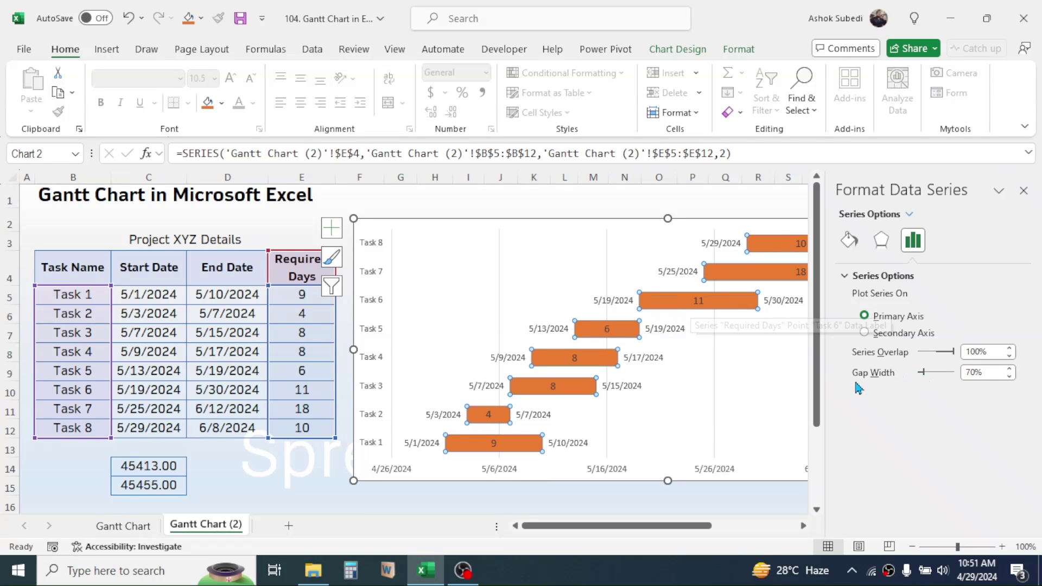
left_click_drag(925, 383, 927, 382)
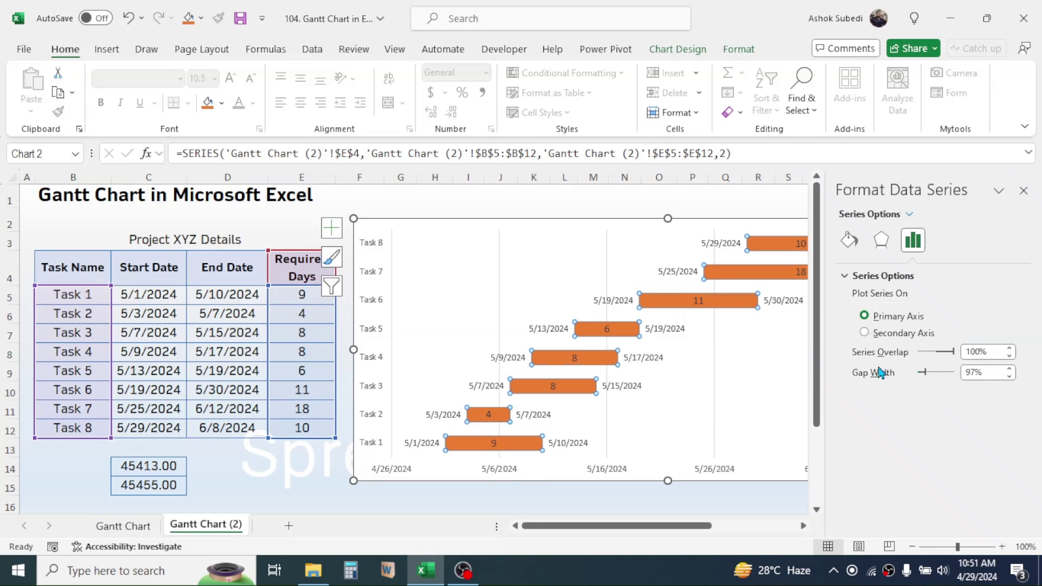
left_click(566, 223)
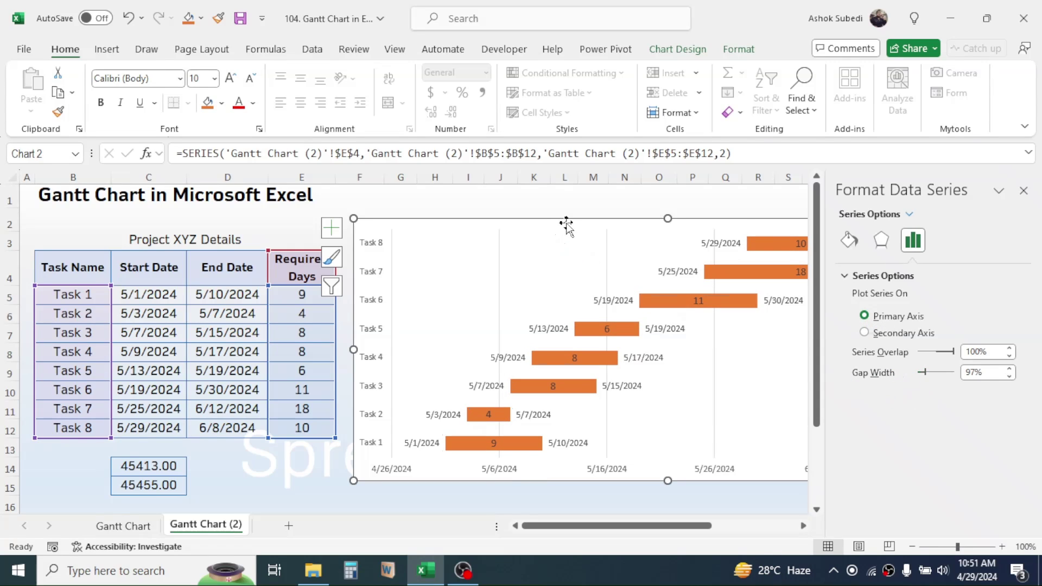
Give the chart area a light orange gradient fill and close the formatting pane.
right_click(532, 223)
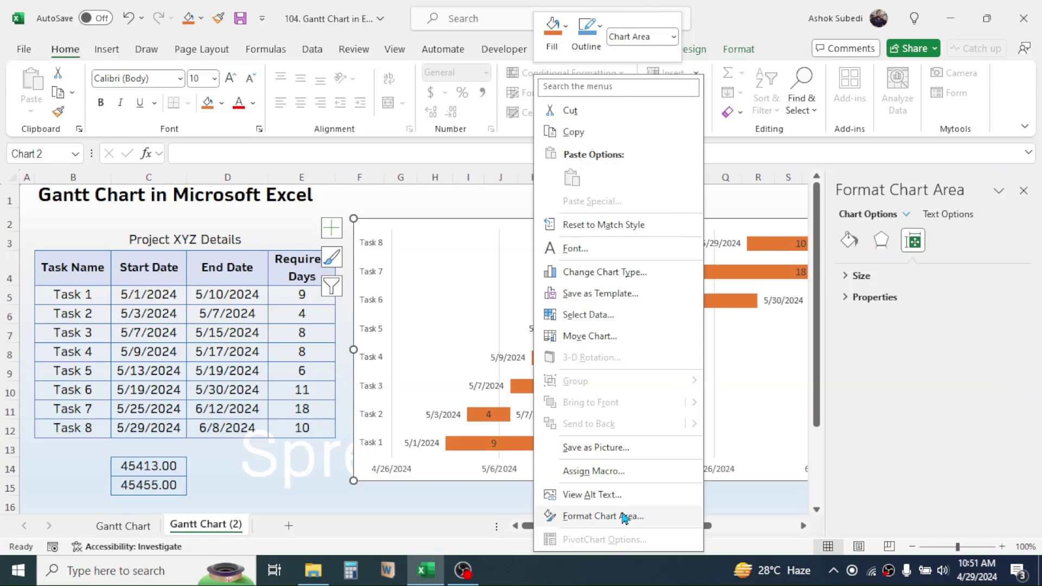
left_click(604, 520)
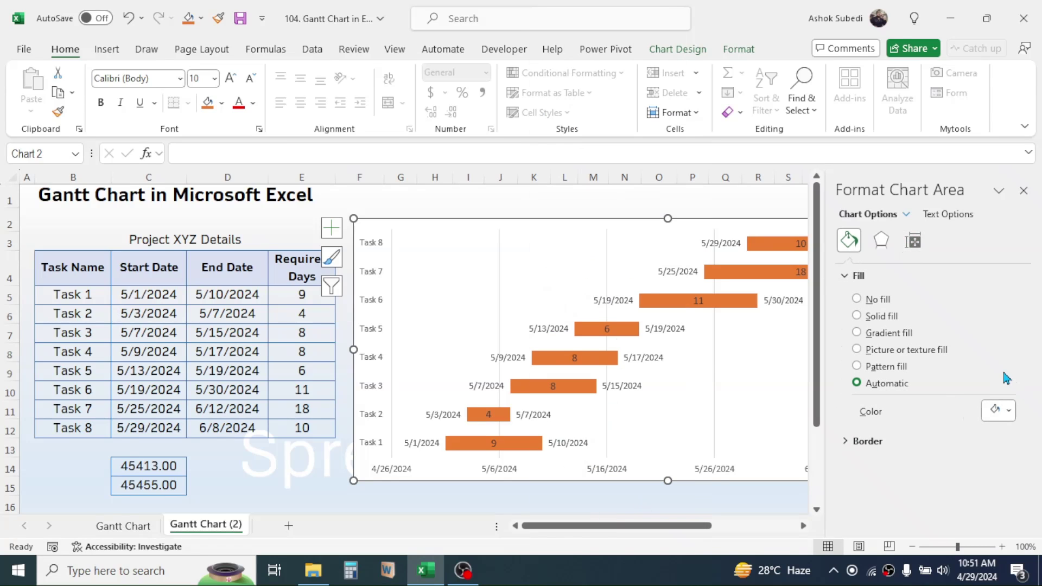
left_click(859, 333)
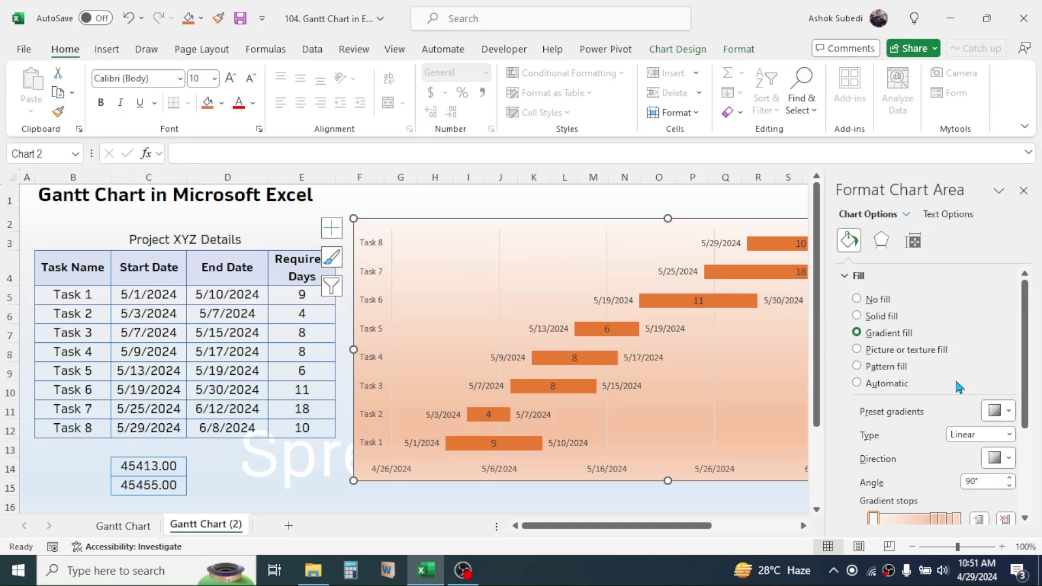
left_click(1010, 413)
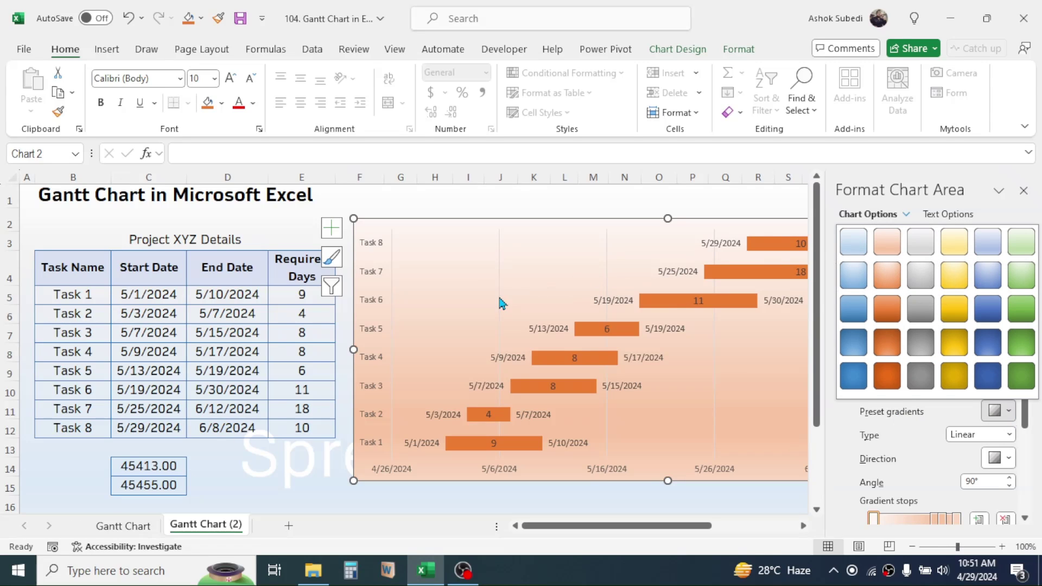
left_click(510, 262)
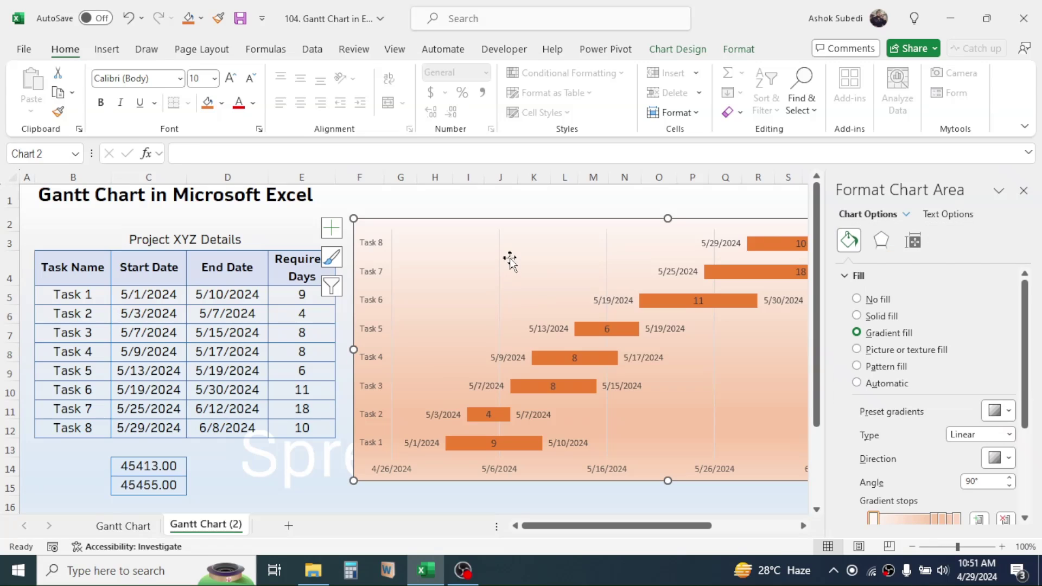
left_click(1024, 191)
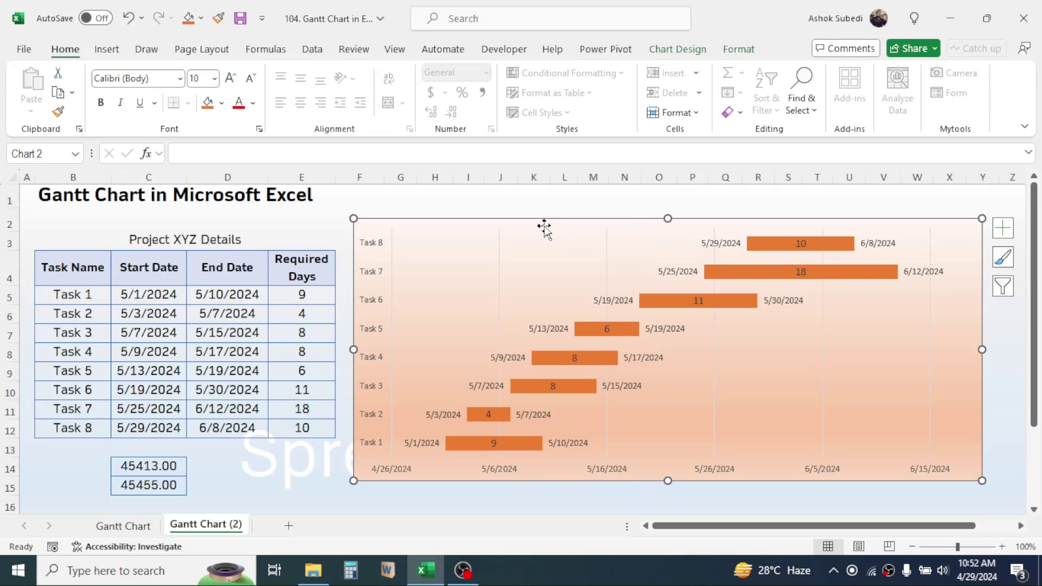
Add a chart title above the chart reading 'Project YZ Process Flow and Timeline'.
left_click(678, 50)
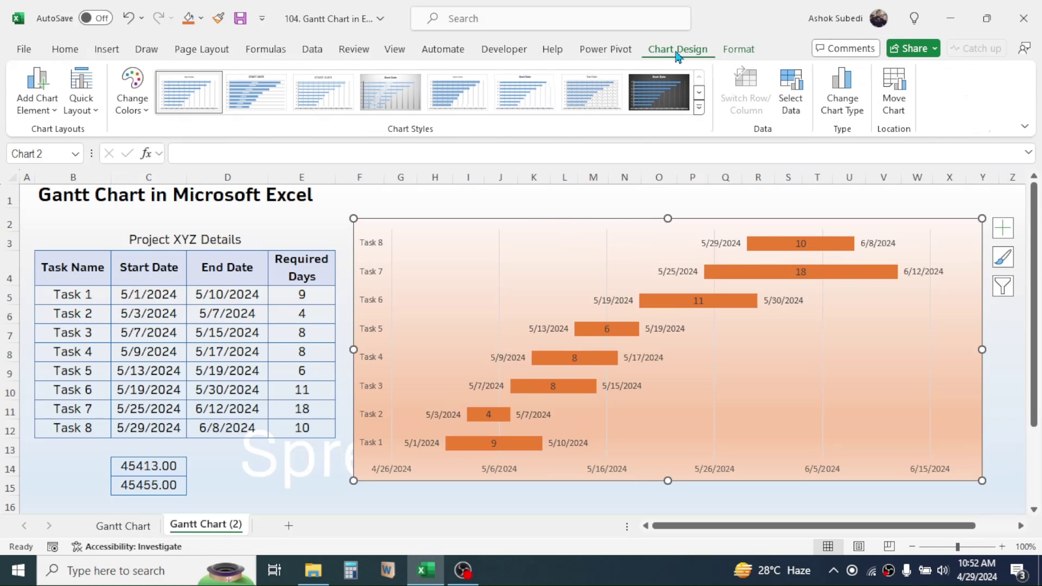
left_click(48, 116)
mouse_move(66, 176)
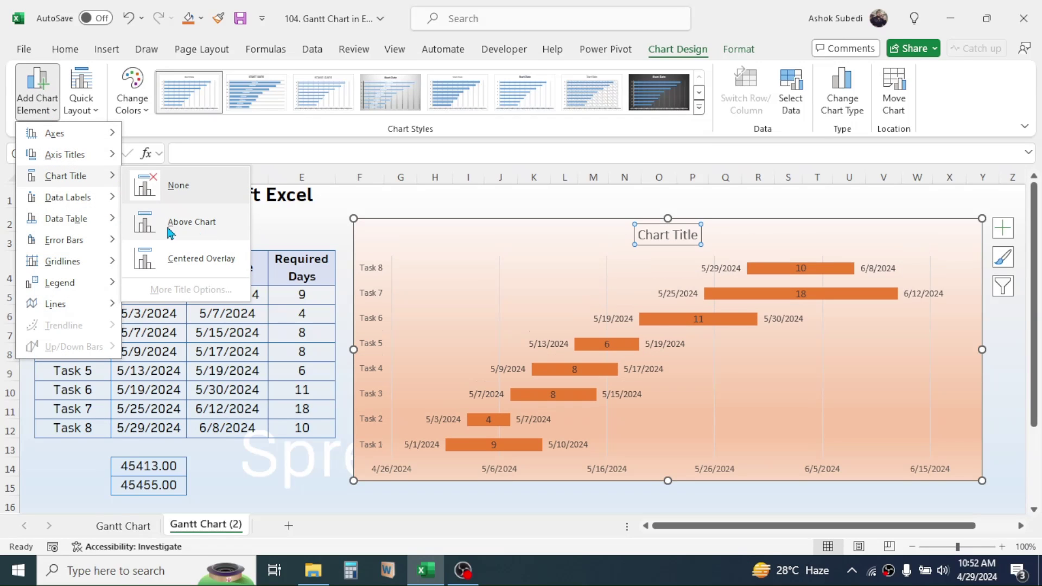
left_click(188, 224)
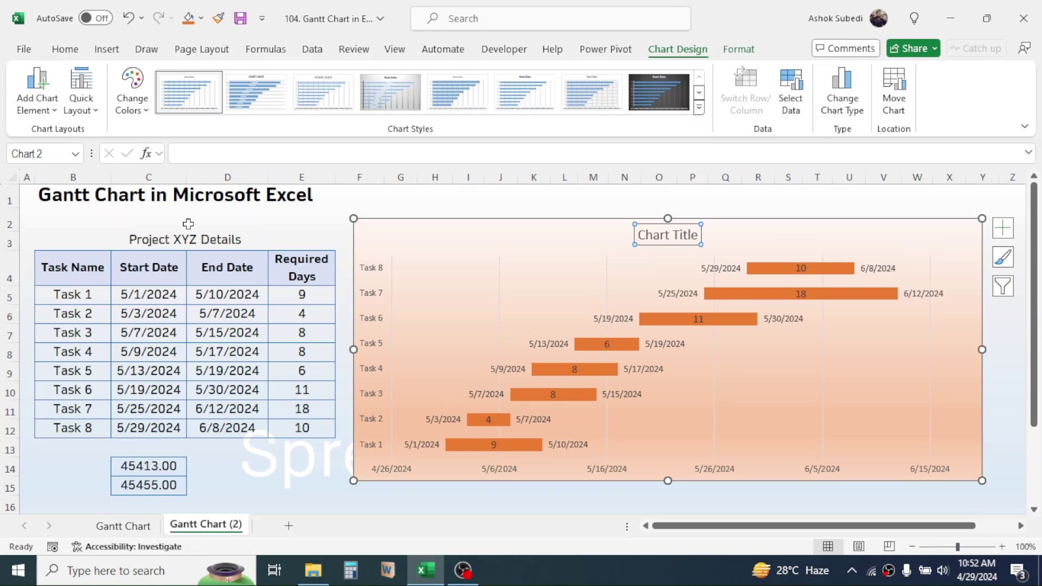
left_click(692, 235)
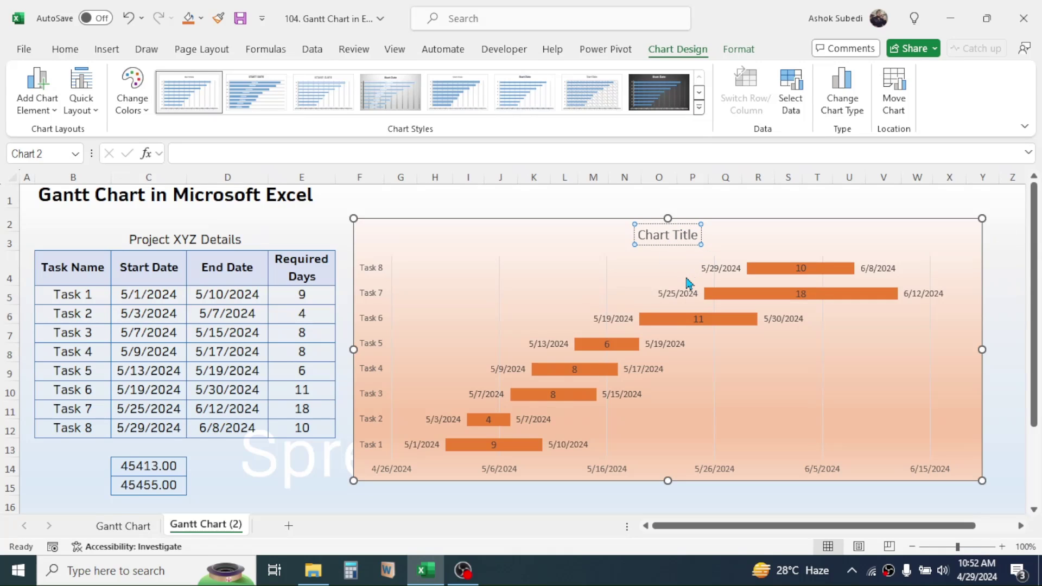
key("BackSpace")
key("BackSpace")
key("BackSpace")
key("BackSpace")
key("BackSpace")
key("BackSpace")
key("BackSpace")
key("BackSpace")
key("BackSpace")
key("BackSpace")
key("BackSpace")
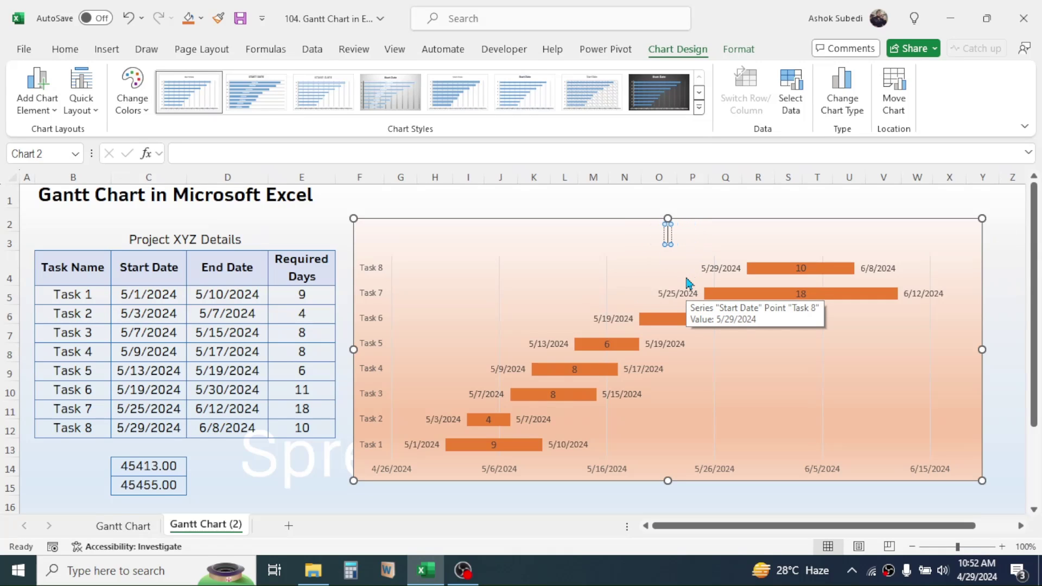
type("Project YZ")
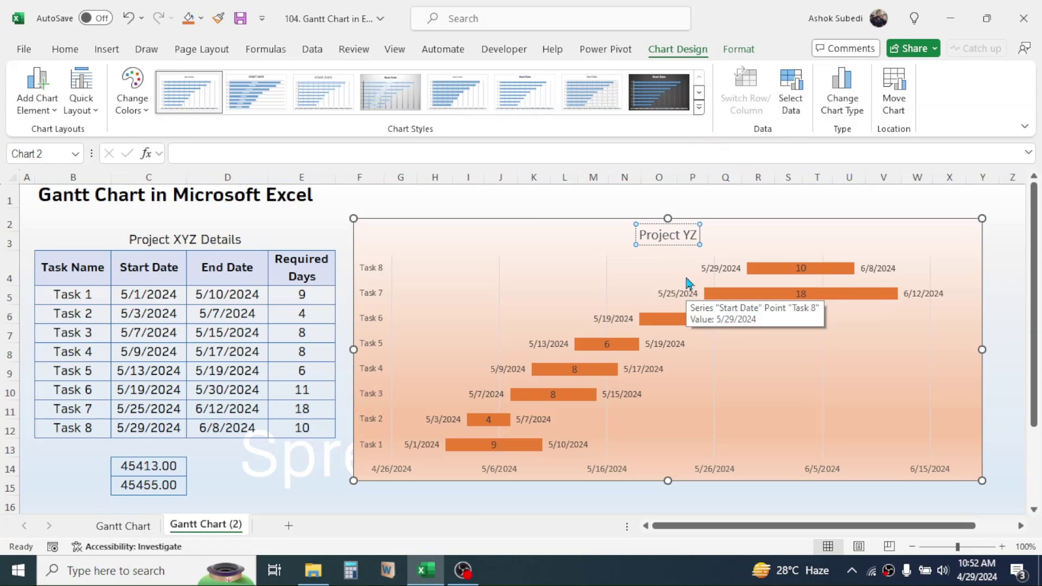
type(" Process")
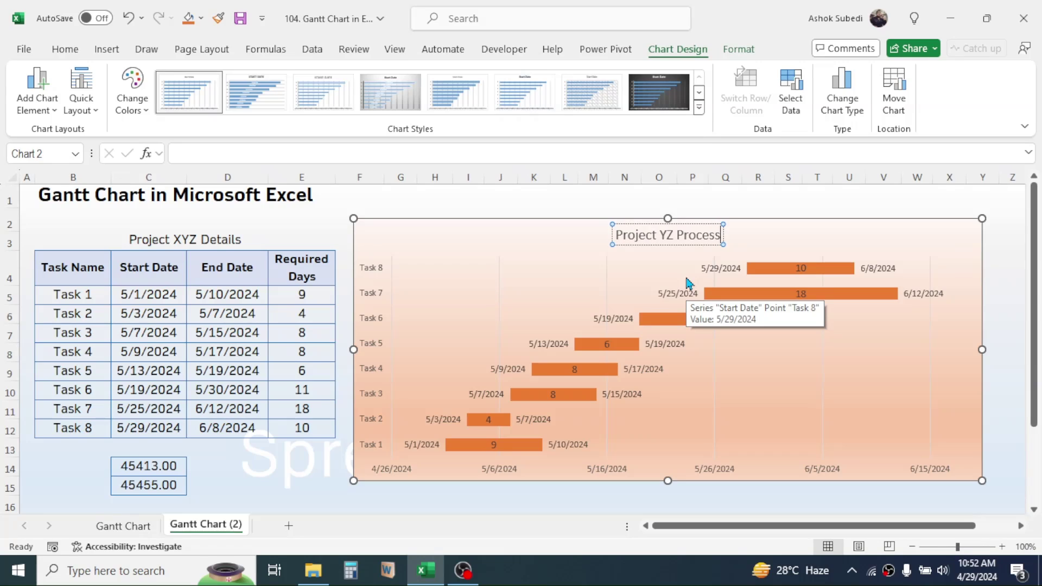
type(" Flow and")
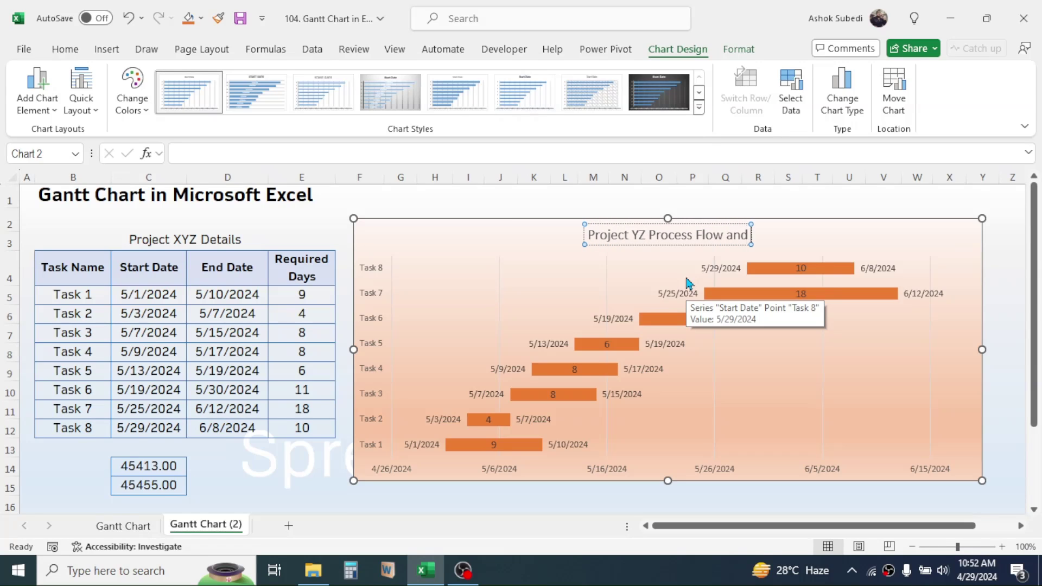
type(" Timeline")
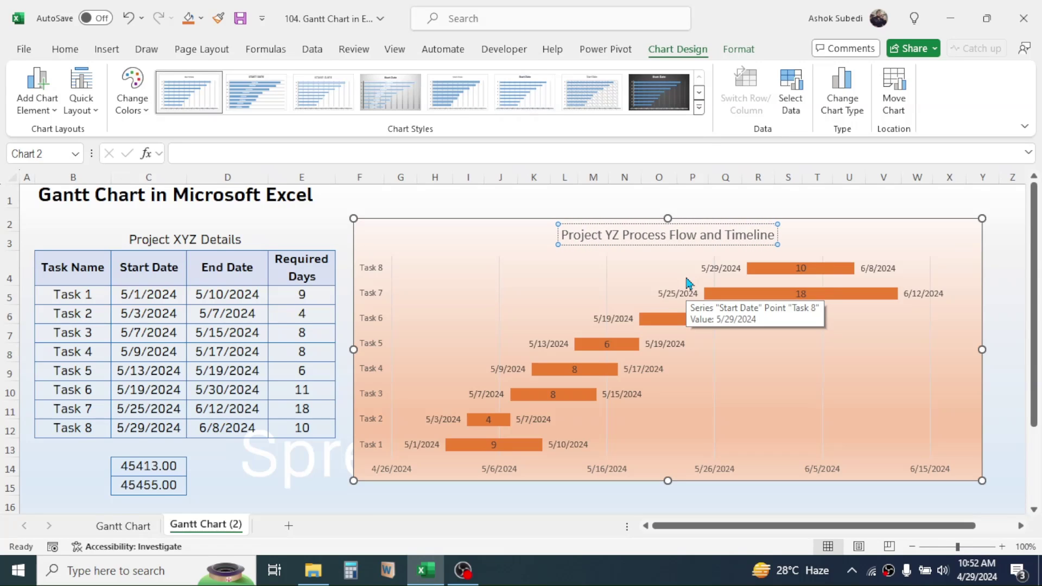
left_click(610, 243)
left_click(64, 49)
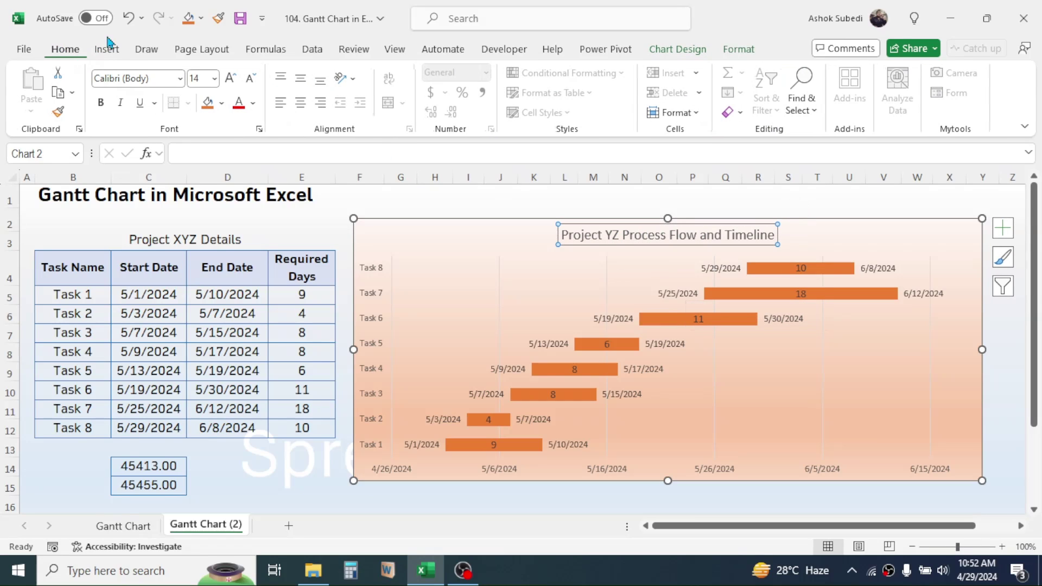
Raise the chart title to 18 pt and enlarge the task and date axis labels.
left_click(229, 81)
left_click(229, 81)
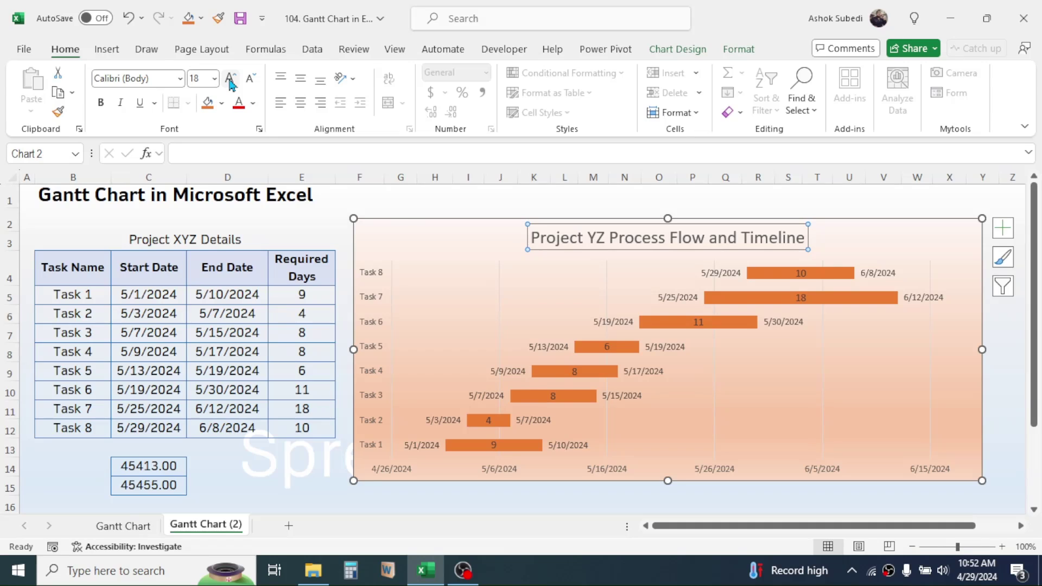
left_click(376, 301)
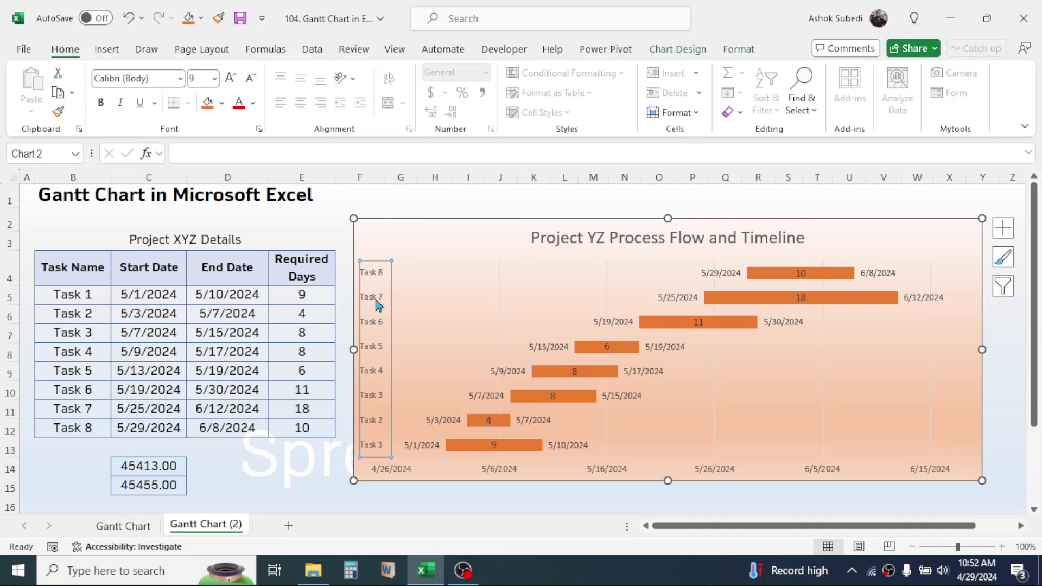
left_click(230, 79)
left_click(230, 79)
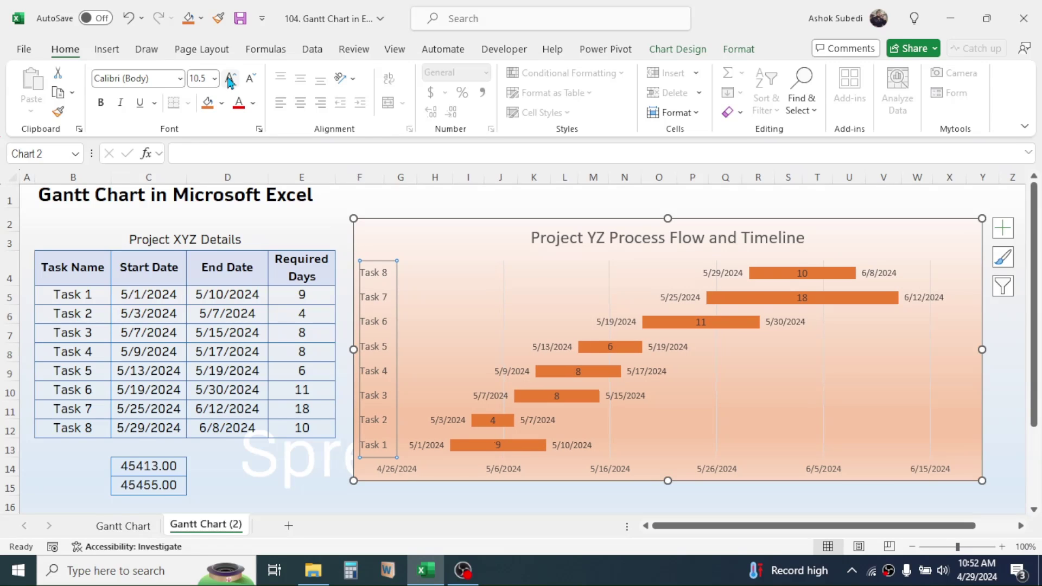
left_click(622, 473)
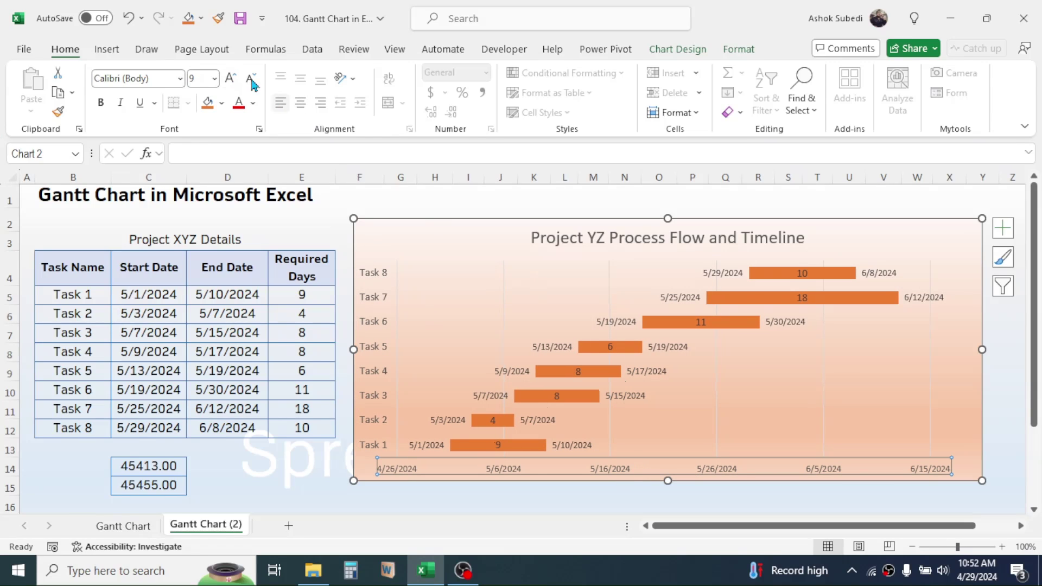
left_click(231, 80)
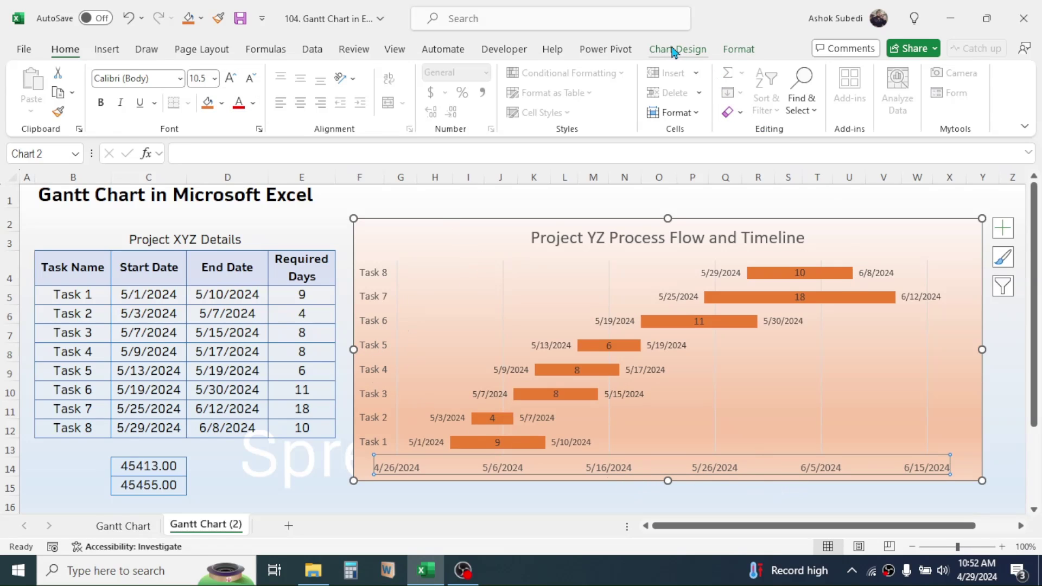
left_click(678, 49)
Add primary horizontal and primary vertical axis titles to the chart.
left_click(50, 110)
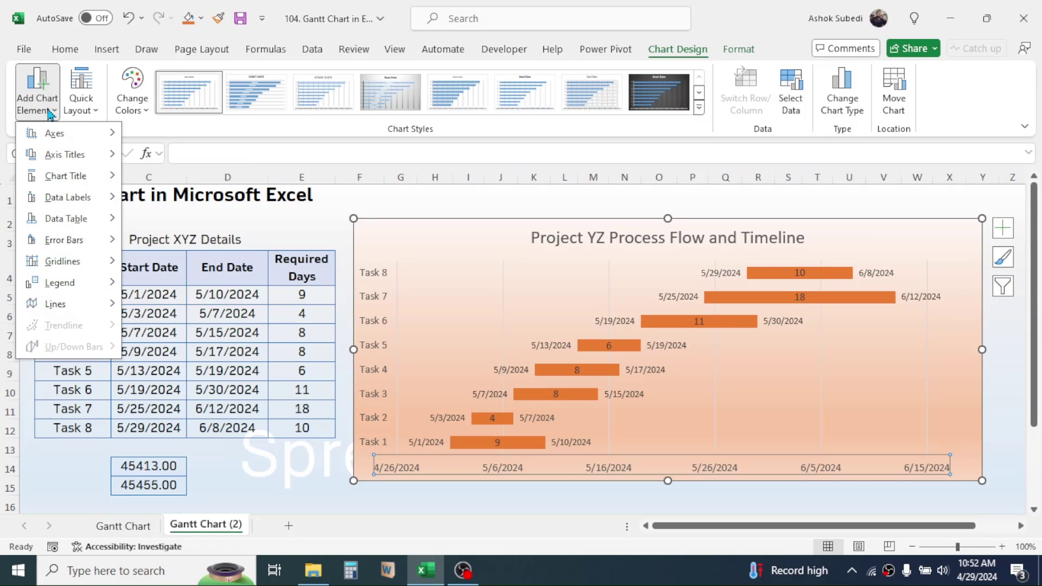
mouse_move(73, 155)
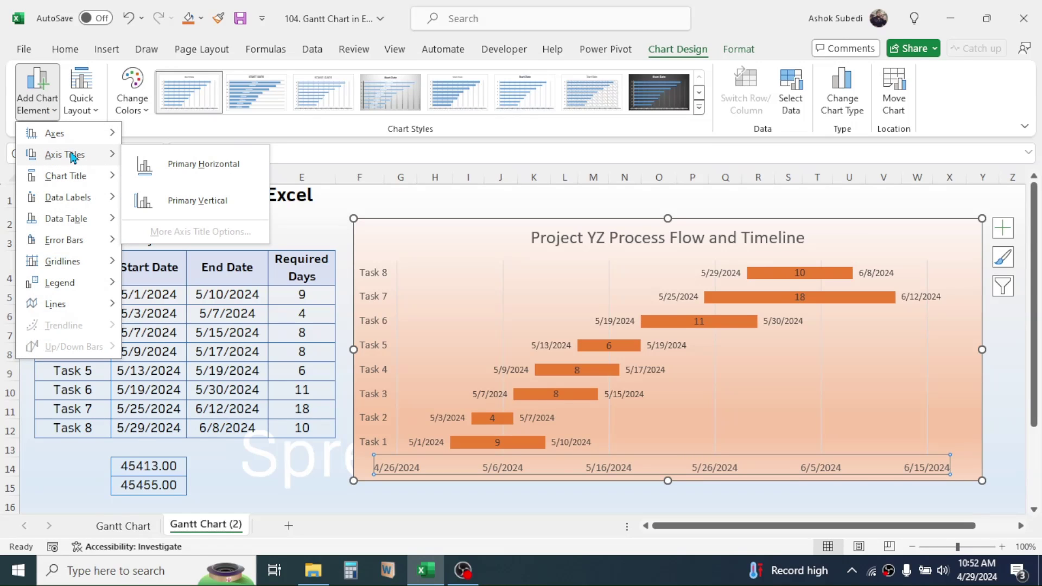
left_click(216, 172)
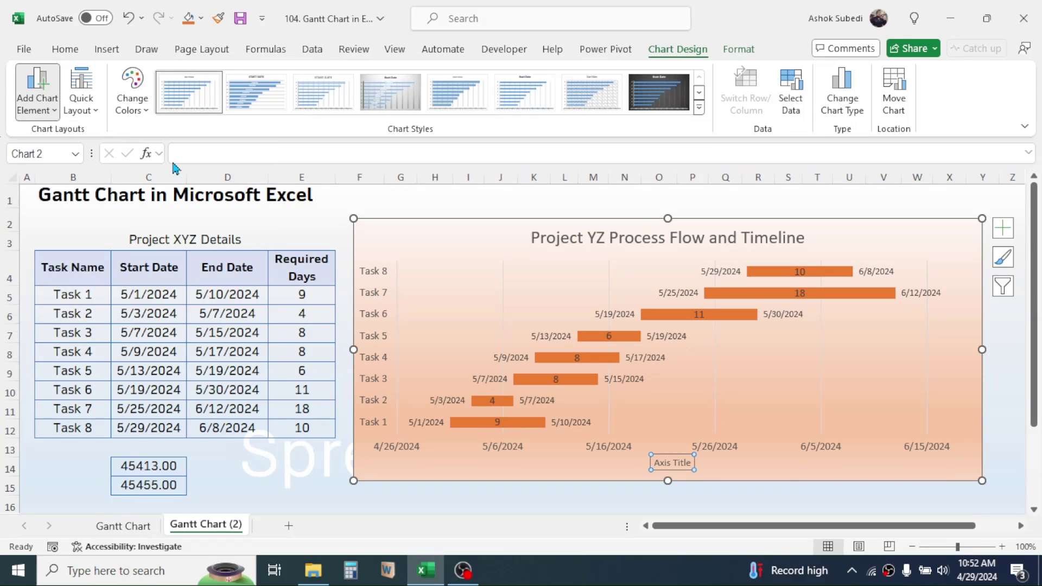
left_click(48, 111)
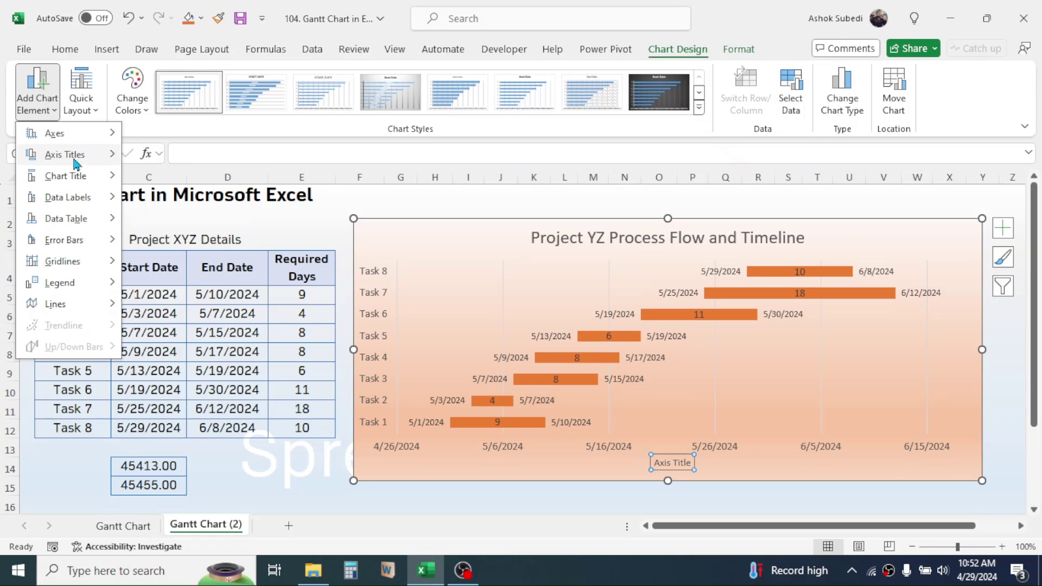
mouse_move(76, 155)
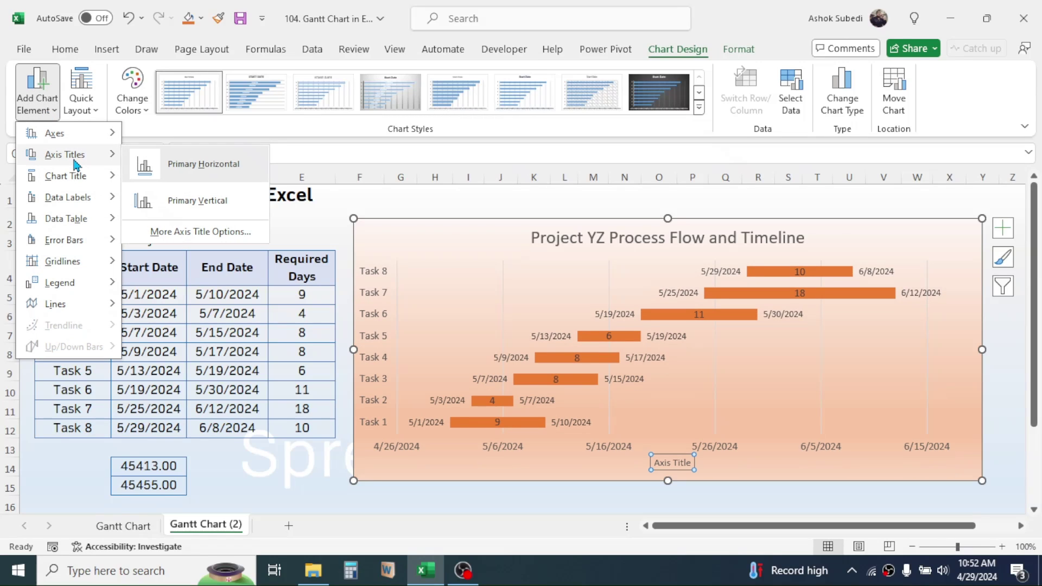
left_click(191, 200)
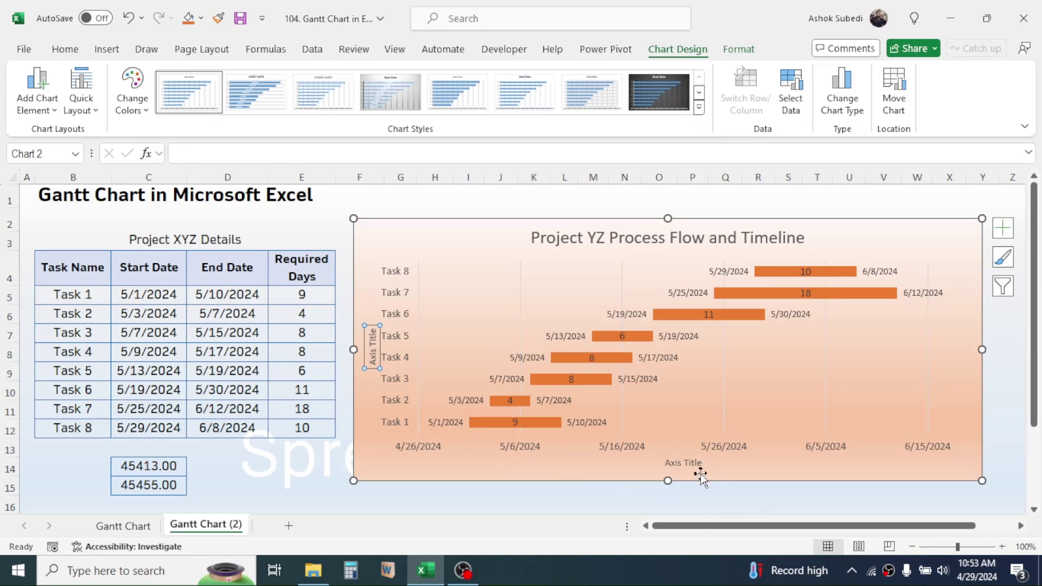
Rename the horizontal axis title to 'Dates'.
left_click(682, 464)
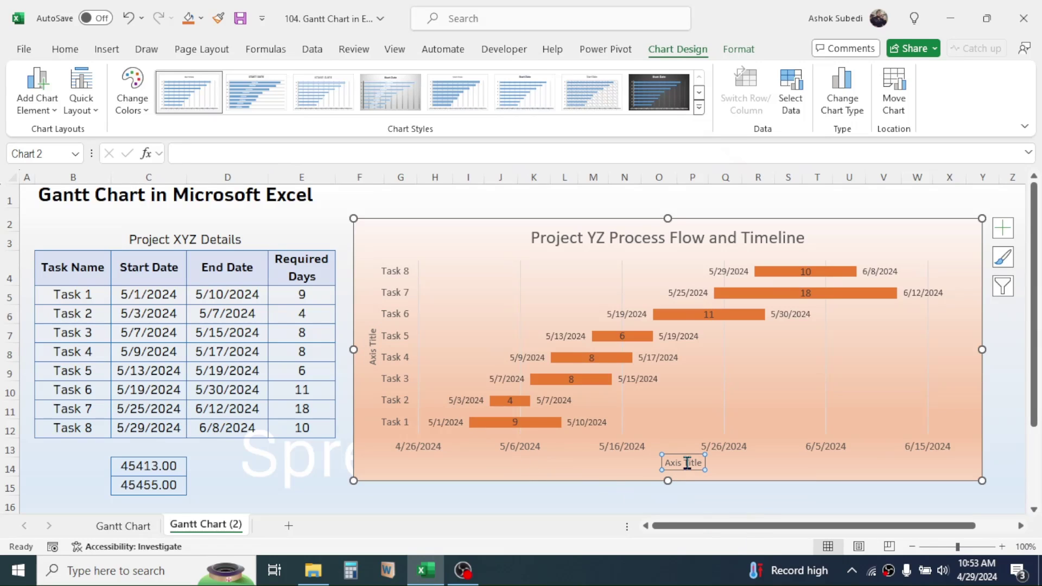
left_click_drag(677, 463, 704, 465)
key("BackSpace")
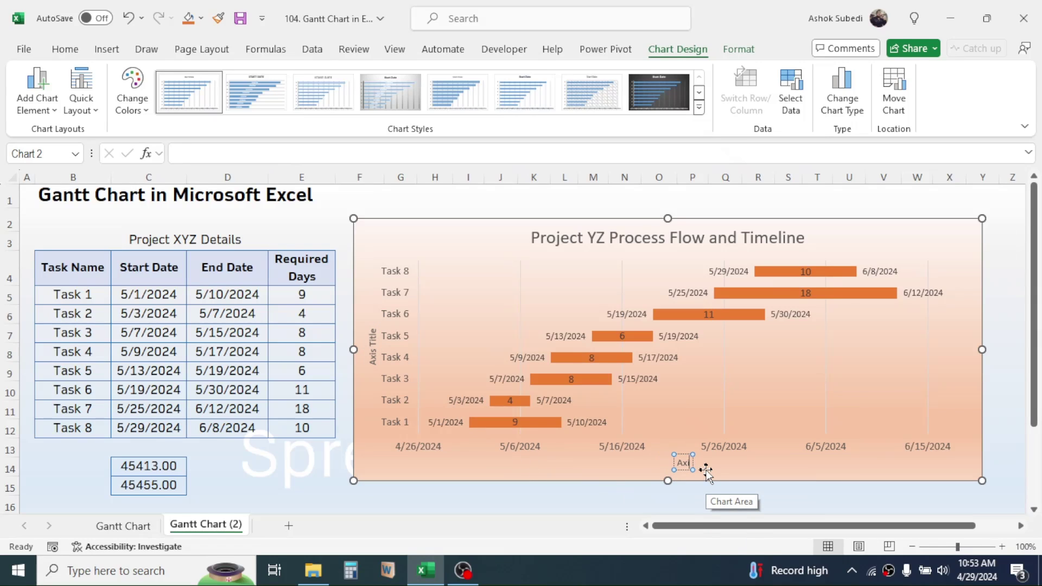
key("BackSpace")
key("BackSpace")
key("BackSpace")
type("Dates")
left_click(740, 472)
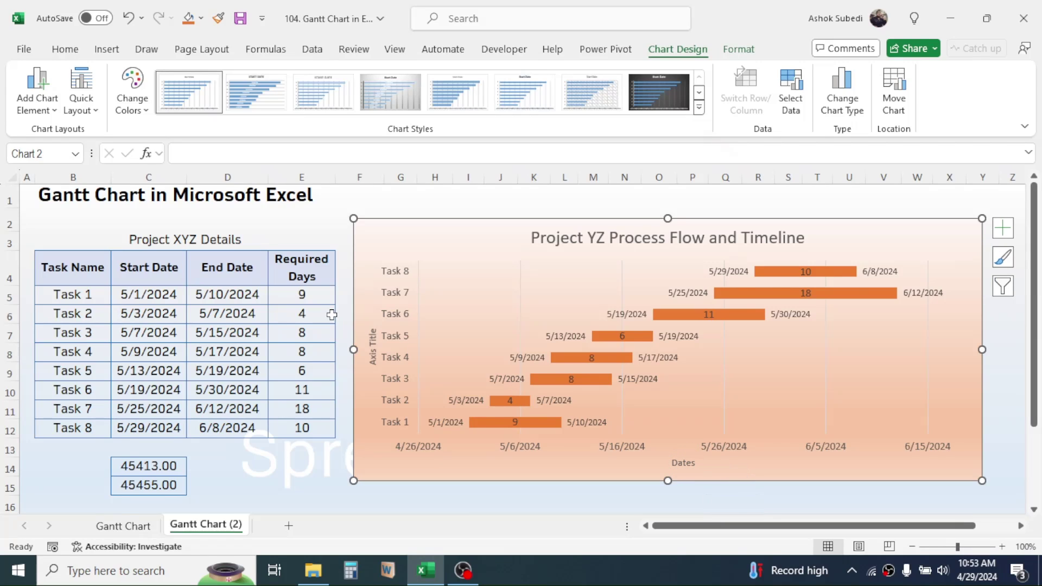
Rename the vertical axis title to 'Task Details'.
left_click(372, 348)
double_click(372, 339)
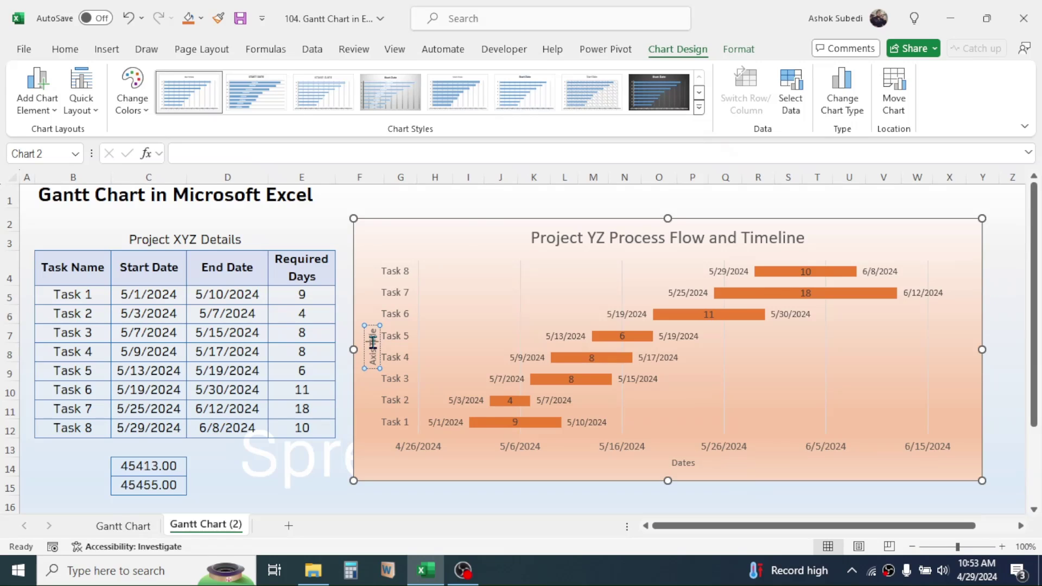
key("BackSpace")
key("BackSpace")
key("BackSpace")
key("BackSpace")
key("BackSpace")
key("BackSpace")
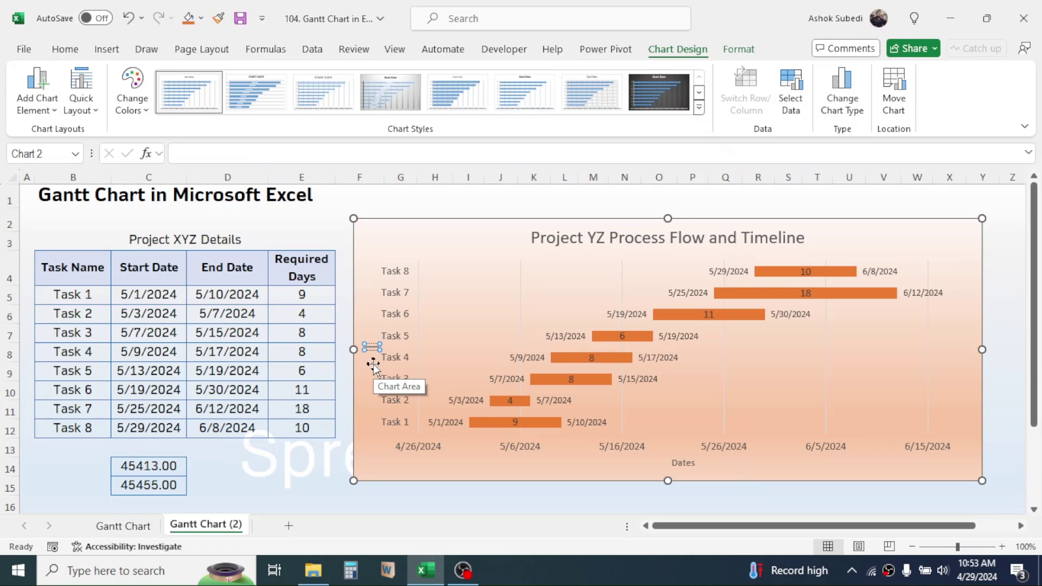
type("Task Details")
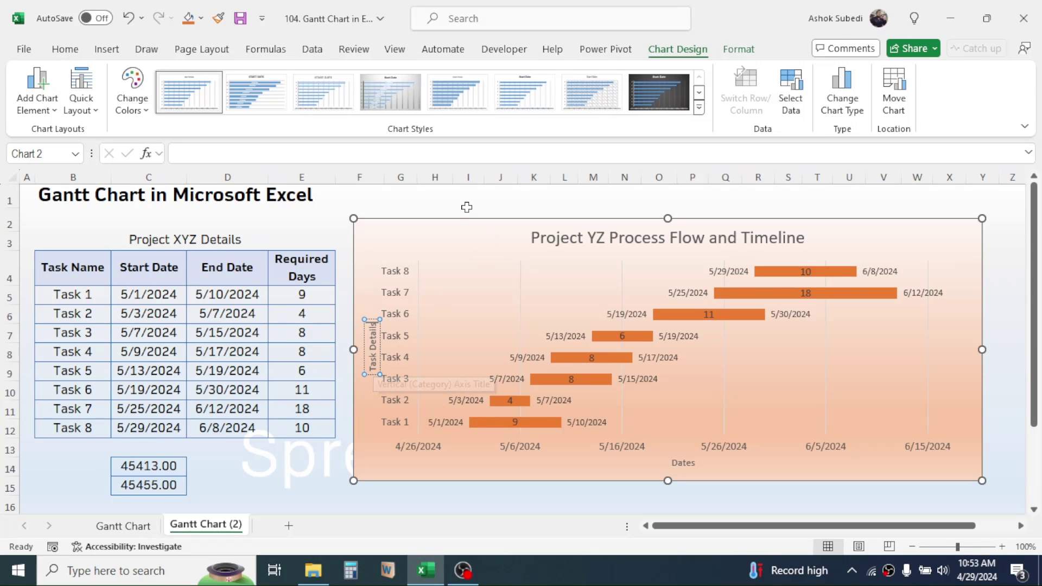
left_click(467, 204)
left_click(372, 347)
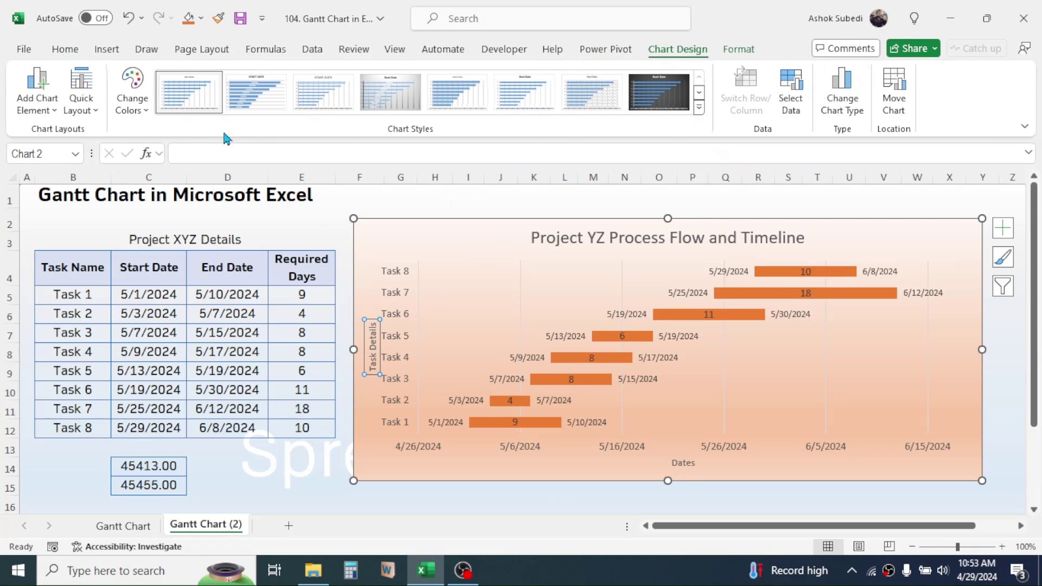
left_click(66, 50)
Enlarge the Task Details axis title font and raise the Dates title to 12 pt.
left_click(230, 78)
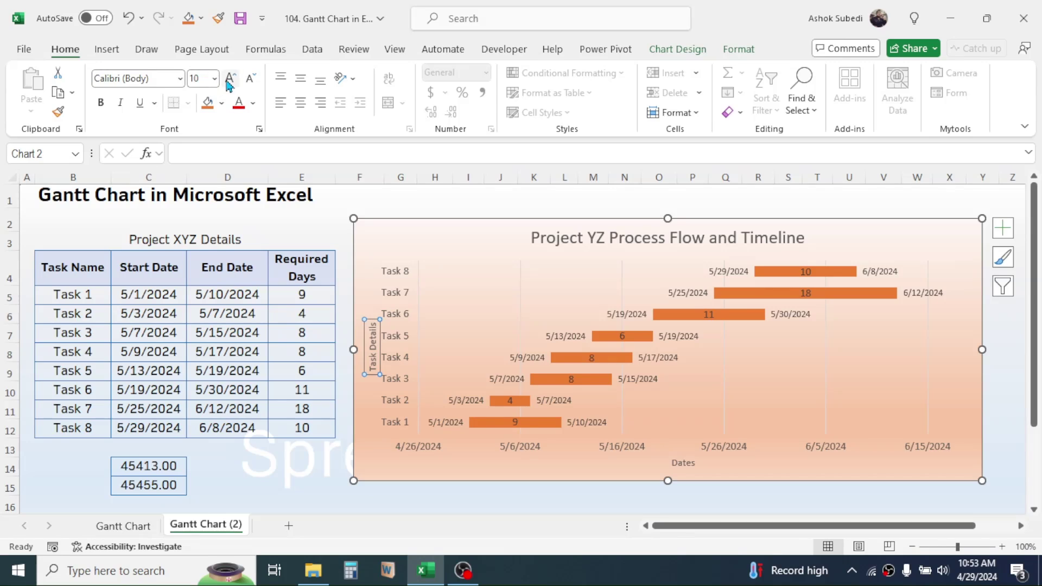
left_click(685, 461)
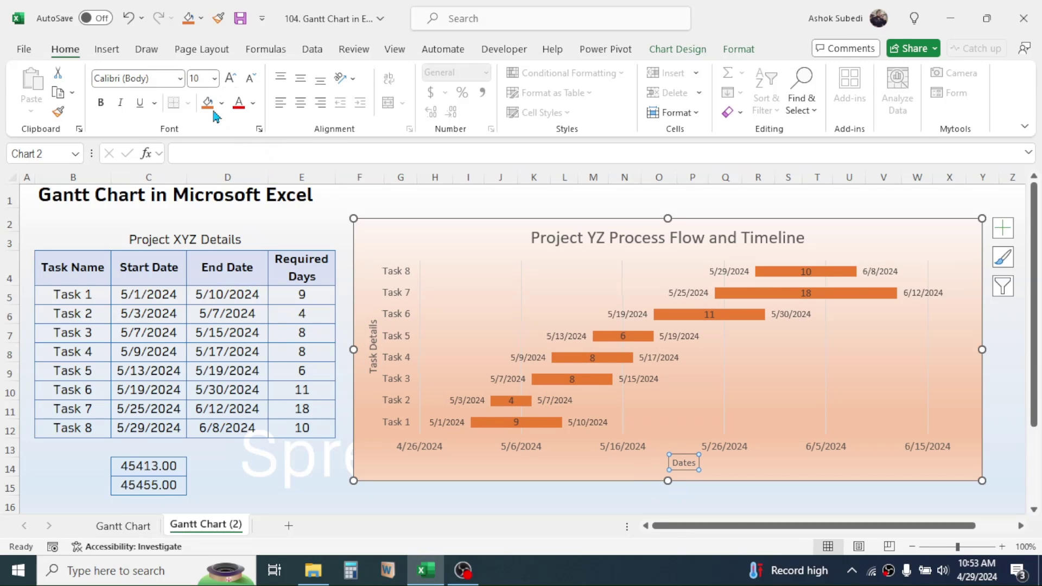
left_click(230, 82)
left_click(231, 82)
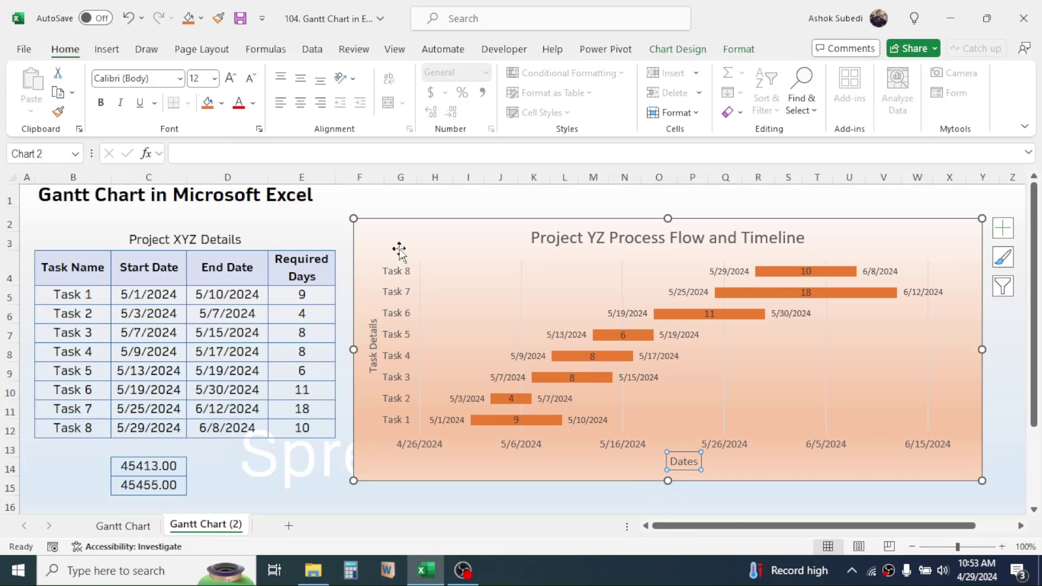
Enlarge the chart upward, rightward and downward to cover more of the sheet.
left_click(543, 493)
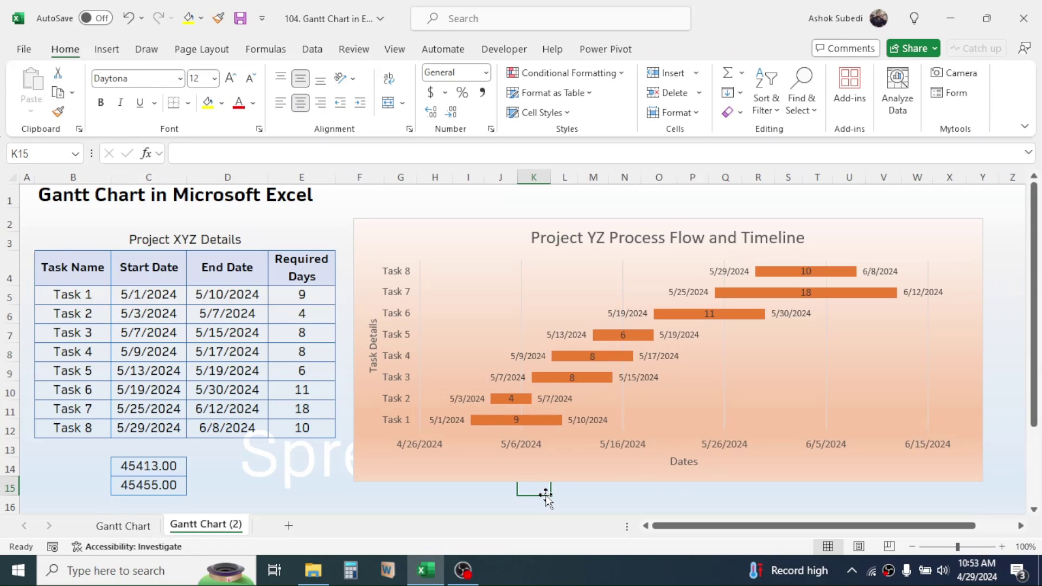
left_click(380, 228)
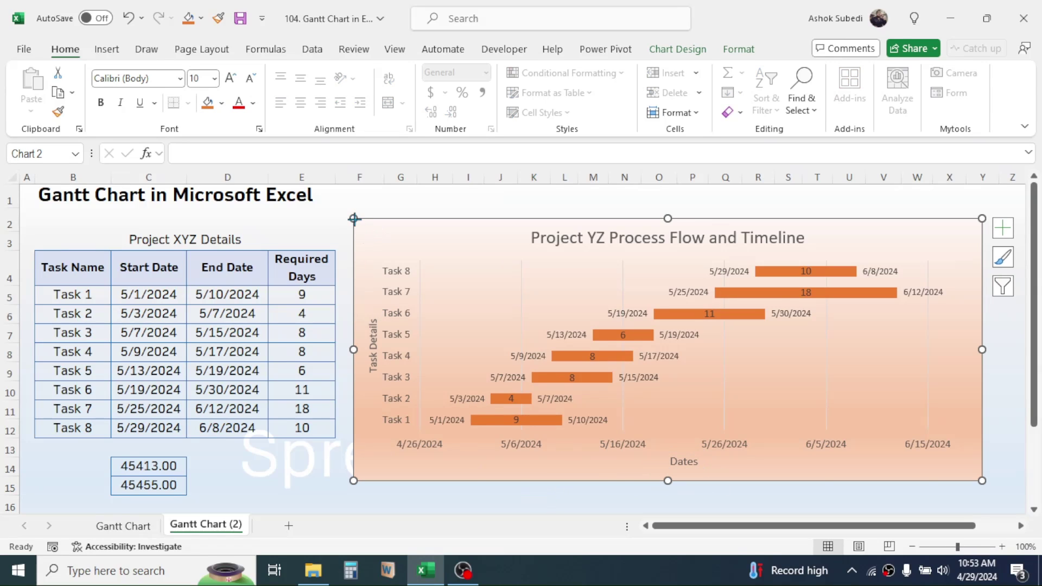
left_click_drag(353, 219, 349, 199)
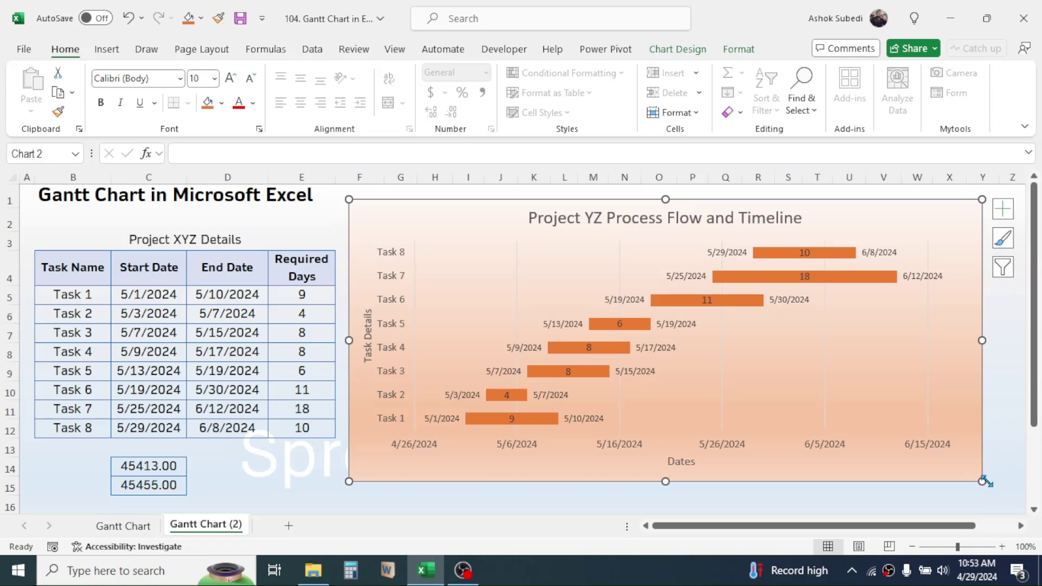
left_click_drag(993, 490, 1008, 502)
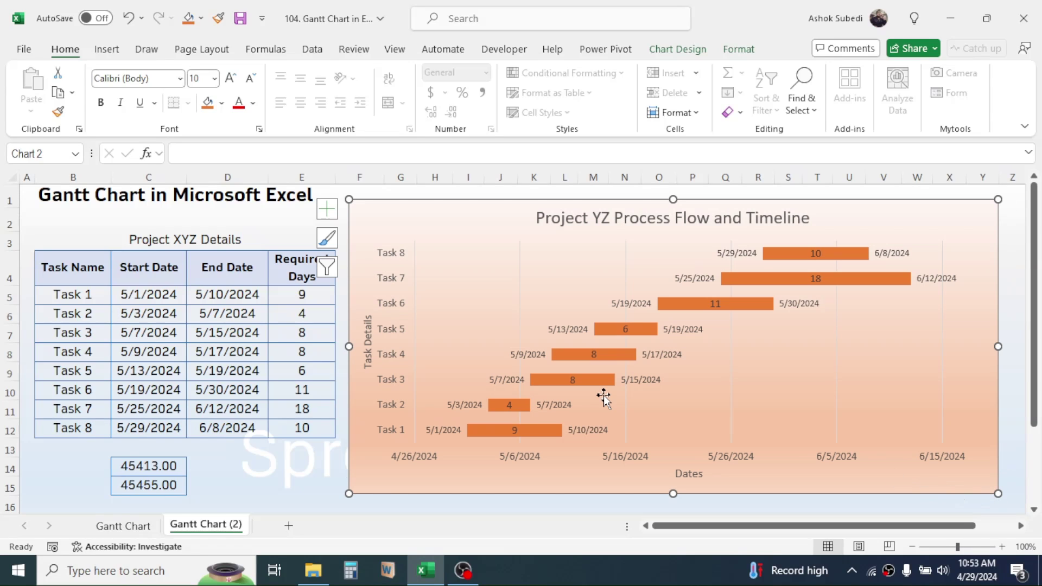